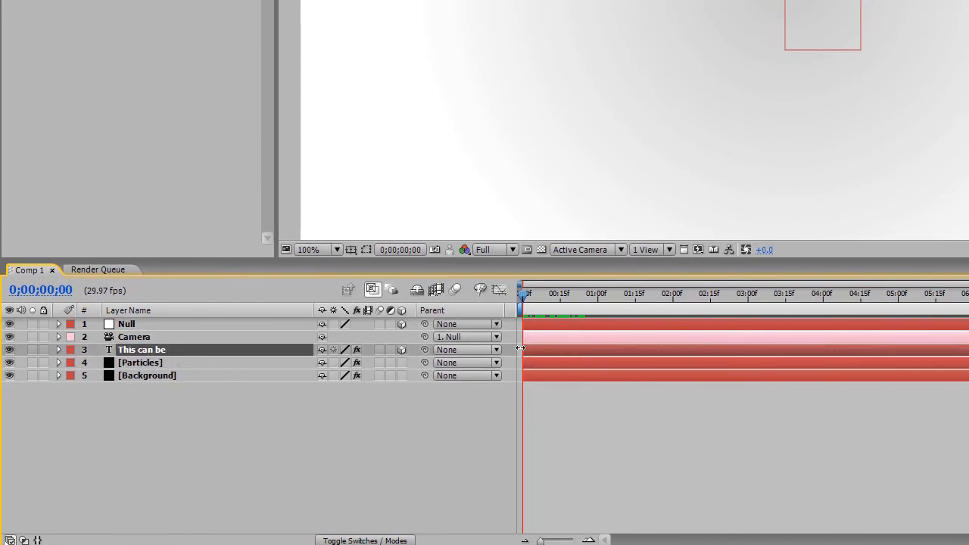
Step: Make three copies of This can be, move the original above them, and go to 0;00;00;15
key(ctrl+d)
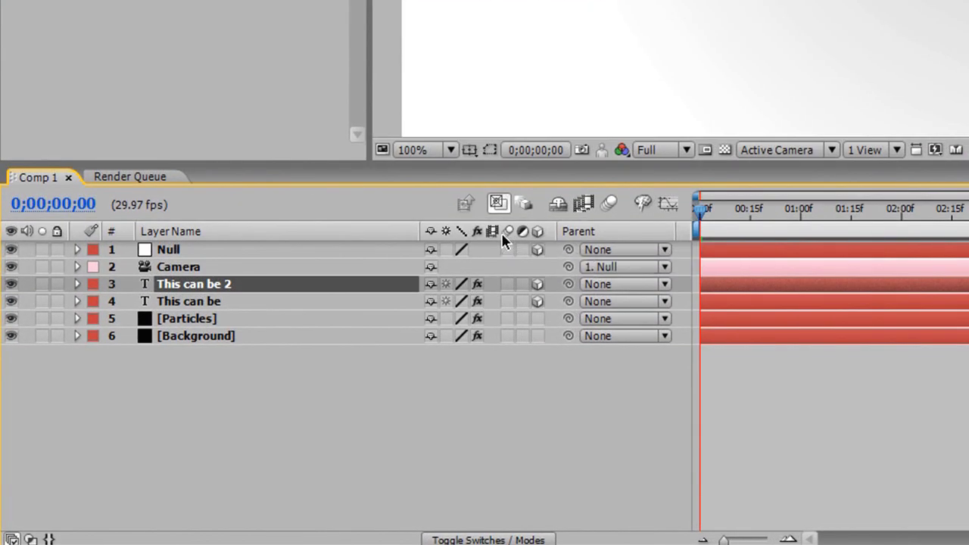
key(ctrl+d)
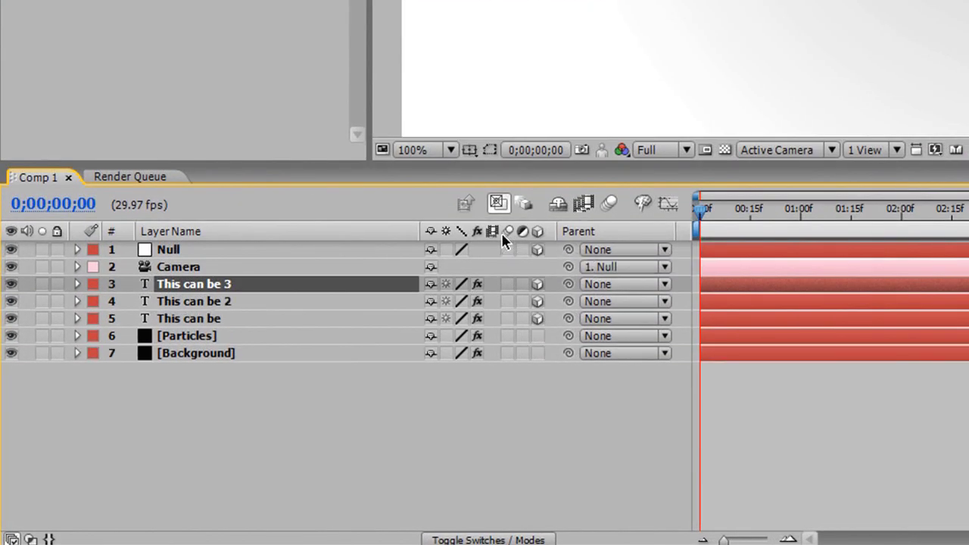
key(ctrl+d)
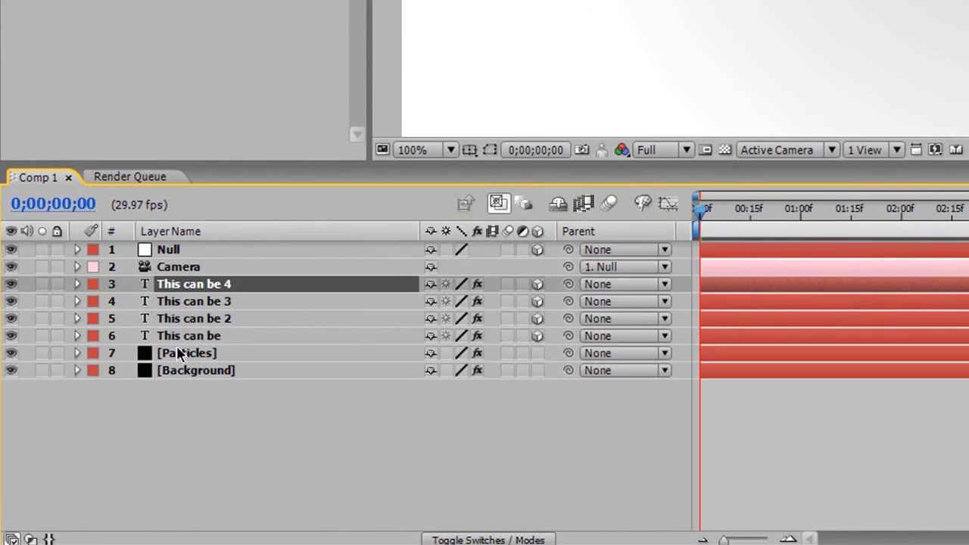
drag(197, 342, 209, 284)
click(221, 306)
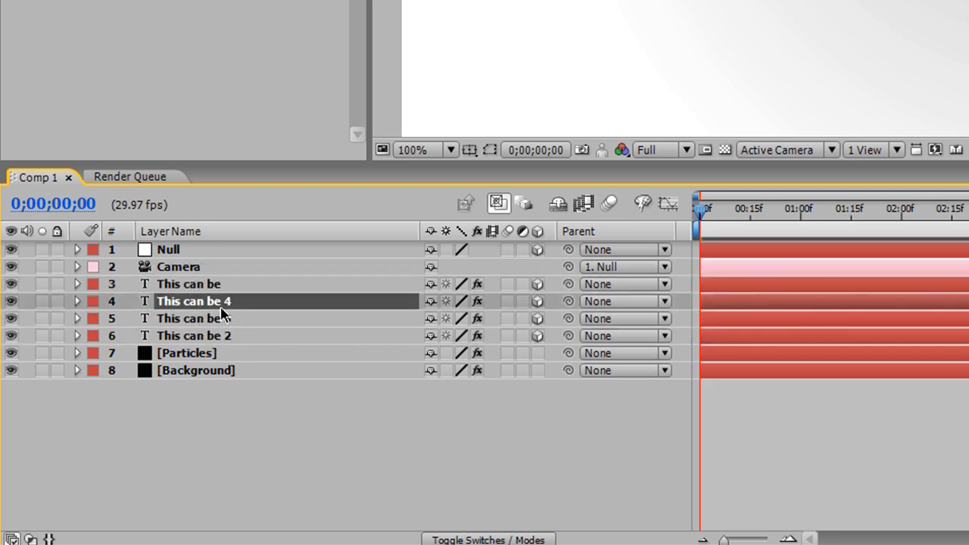
click(750, 212)
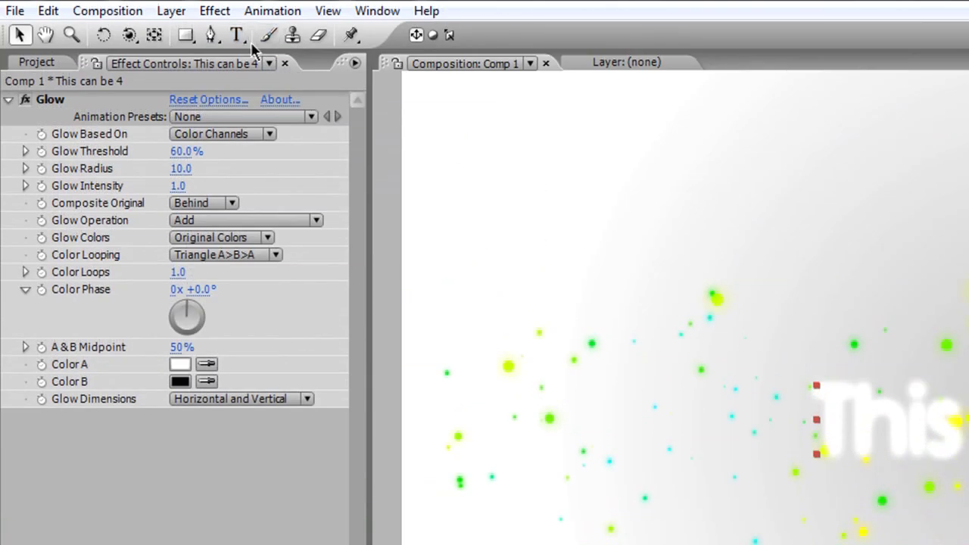
Step: Retype the This can be 4 copy so it reads Anything
click(237, 35)
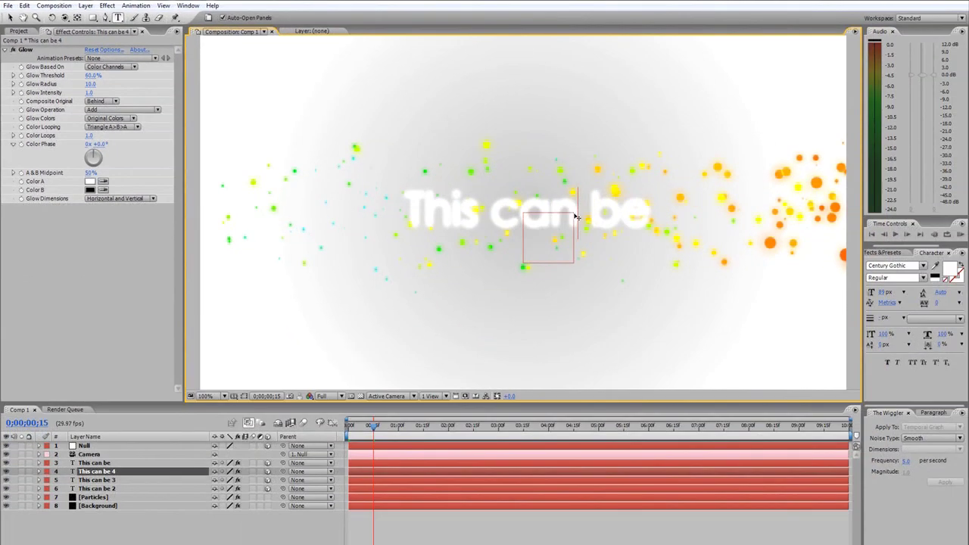
triple_click(968, 424)
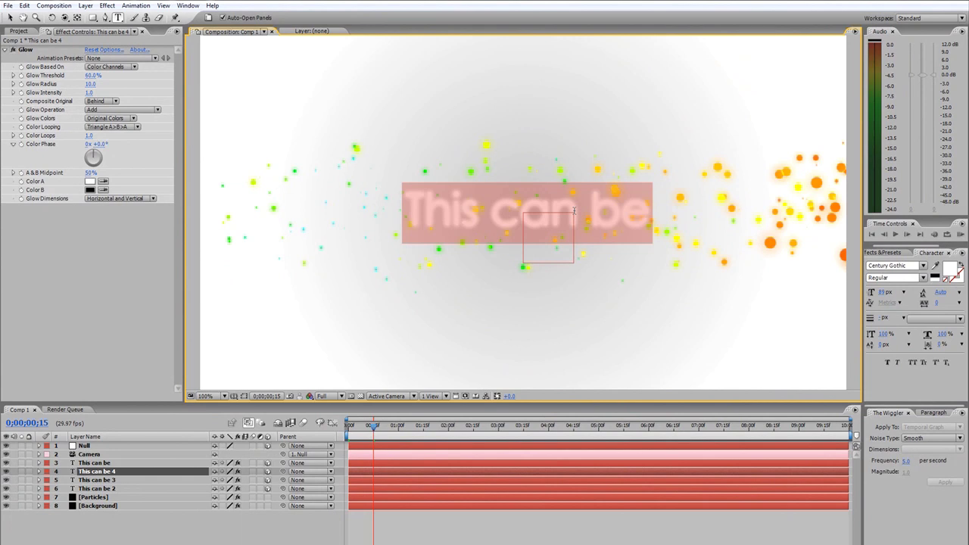
click(574, 212)
key(Right)
key(Right)
key(Right)
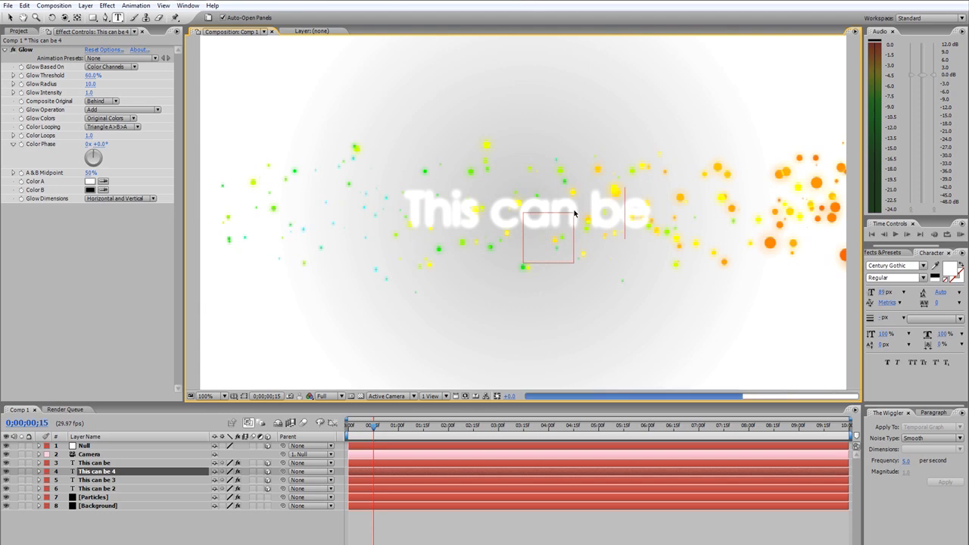
Step: Change the This can be 3 copy's text to You
click(109, 480)
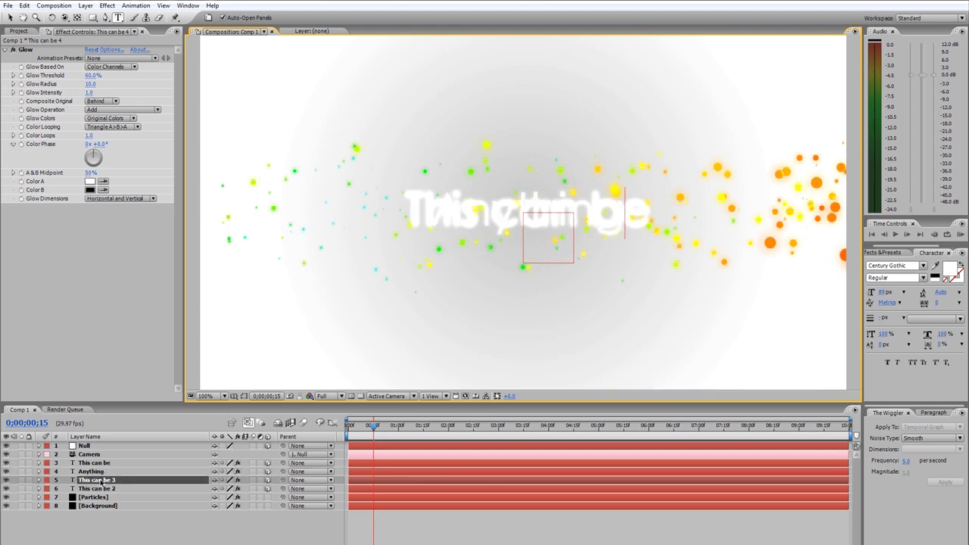
triple_click(541, 212)
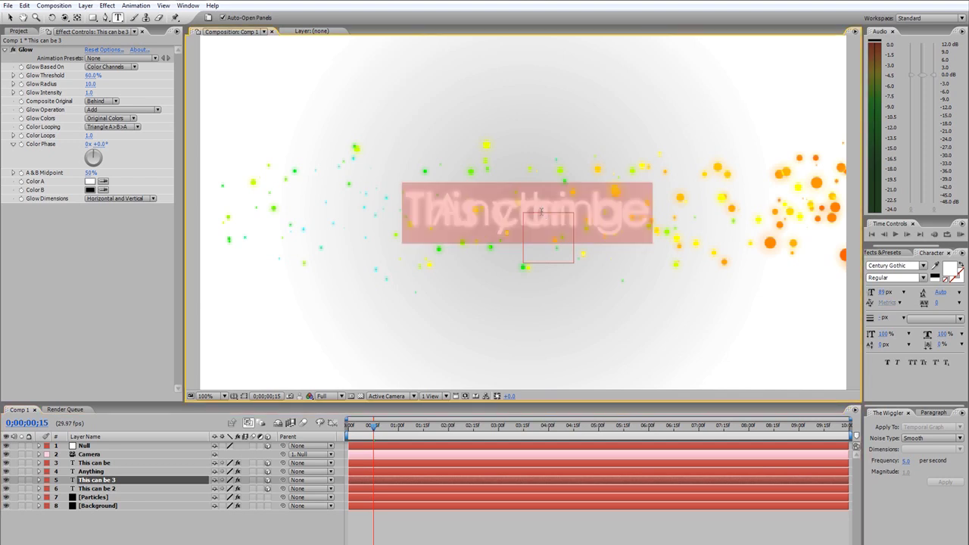
text(You)
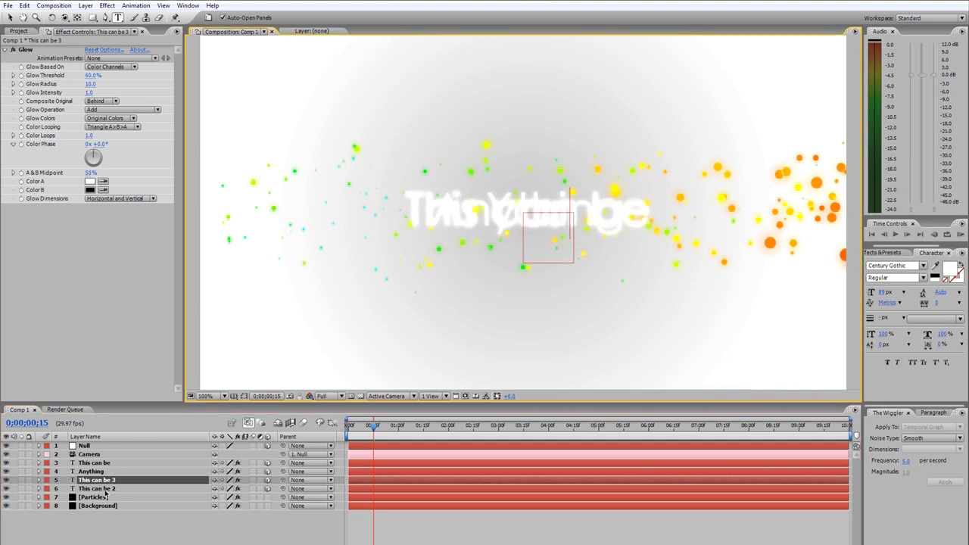
Step: Replace the This can be 2 copy's text with Want
click(106, 489)
click(528, 211)
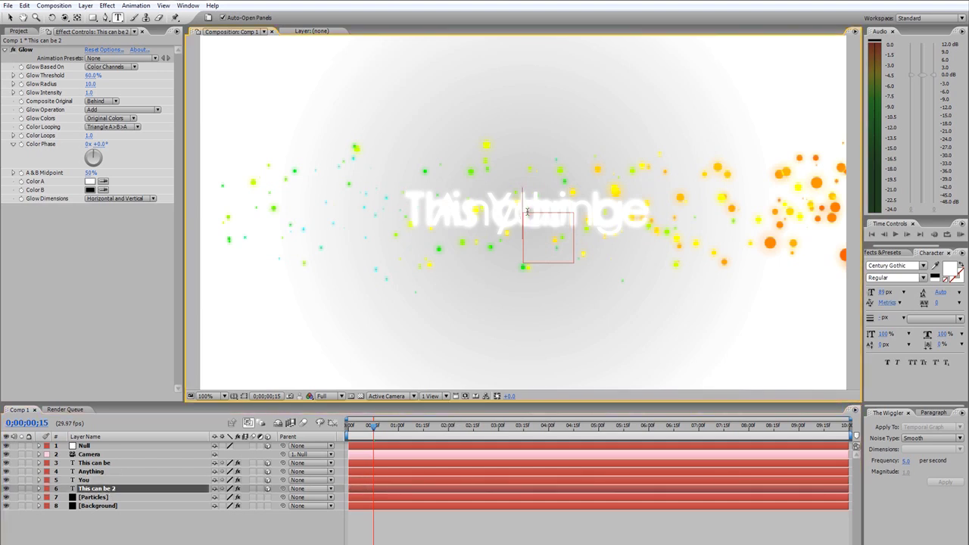
key(ctrl+a)
key(Right)
key(Right)
key(Right)
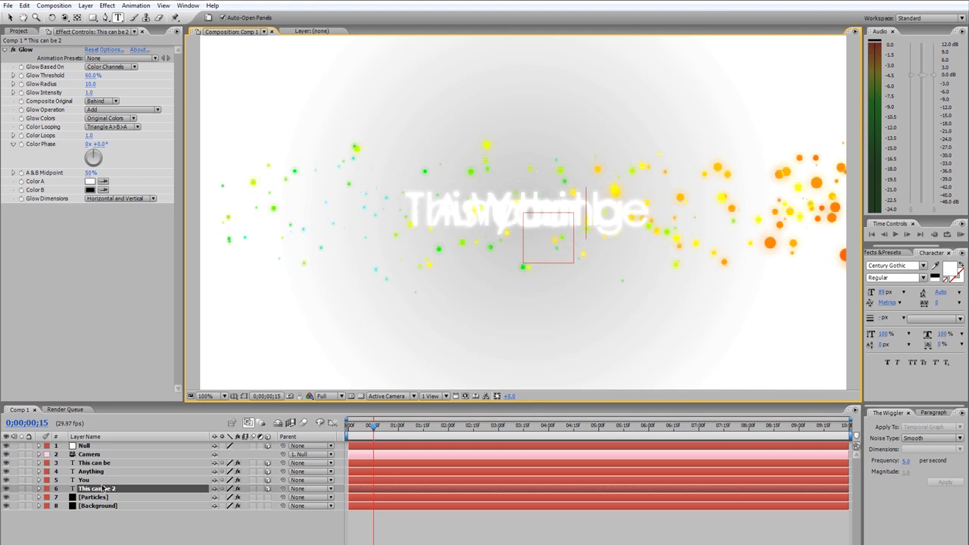
click(102, 482)
Step: Cycle through the Want, This can be, Anything and You layers, ending on Anything
click(99, 491)
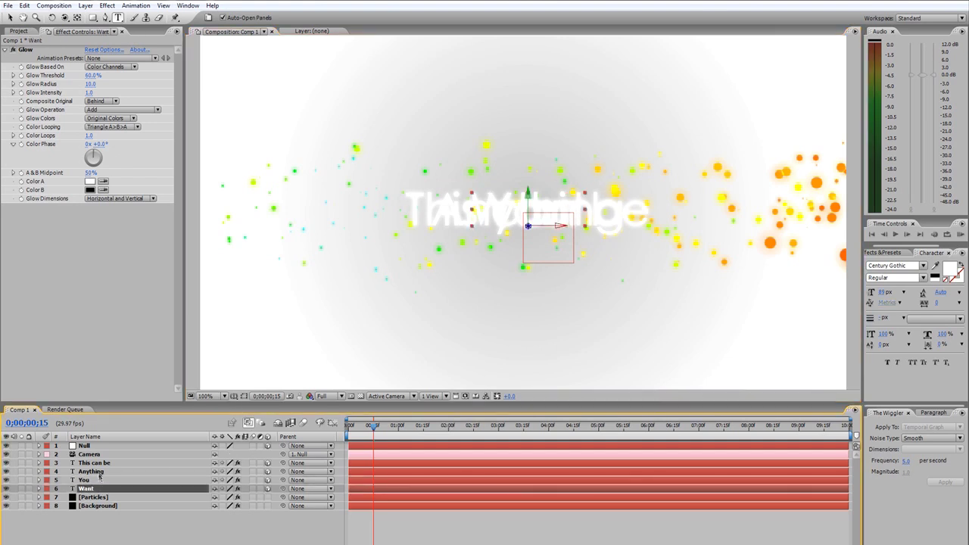
click(99, 464)
click(101, 473)
click(99, 480)
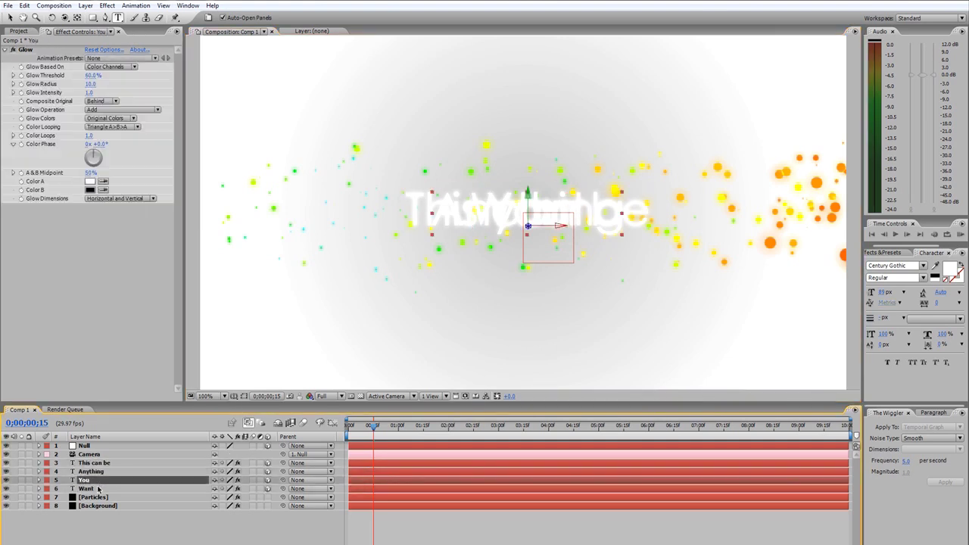
click(99, 489)
click(100, 472)
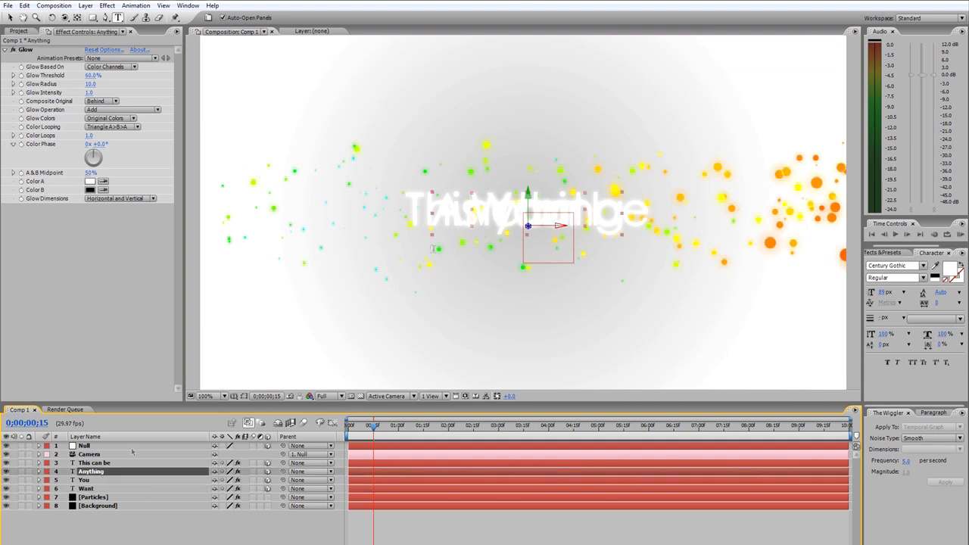
Step: Nudge Anything up above This can be and hide the Particles layer
click(9, 17)
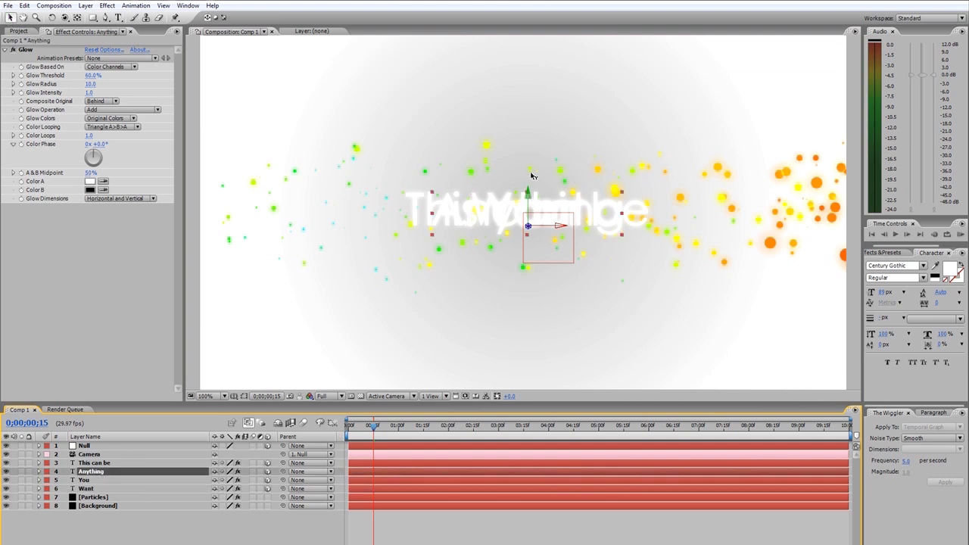
key(shift+Up)
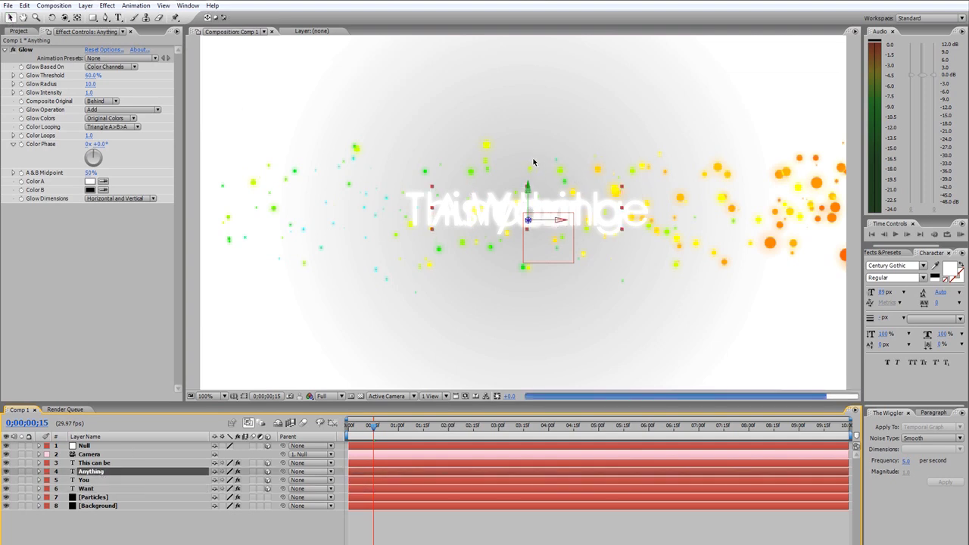
key(shift+Up)
key(shift+Up)
key(shift+Up)
key(shift+Up)
key(shift+Up)
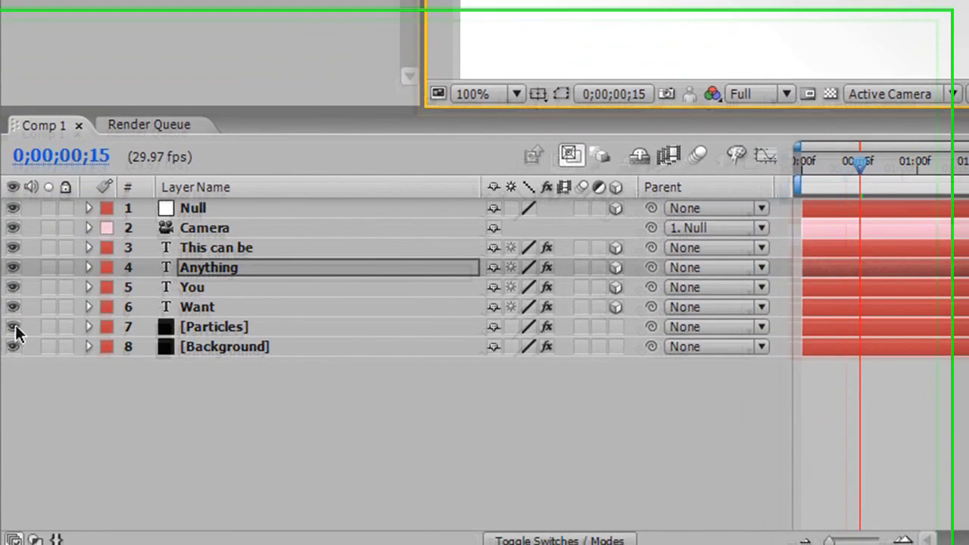
click(6, 496)
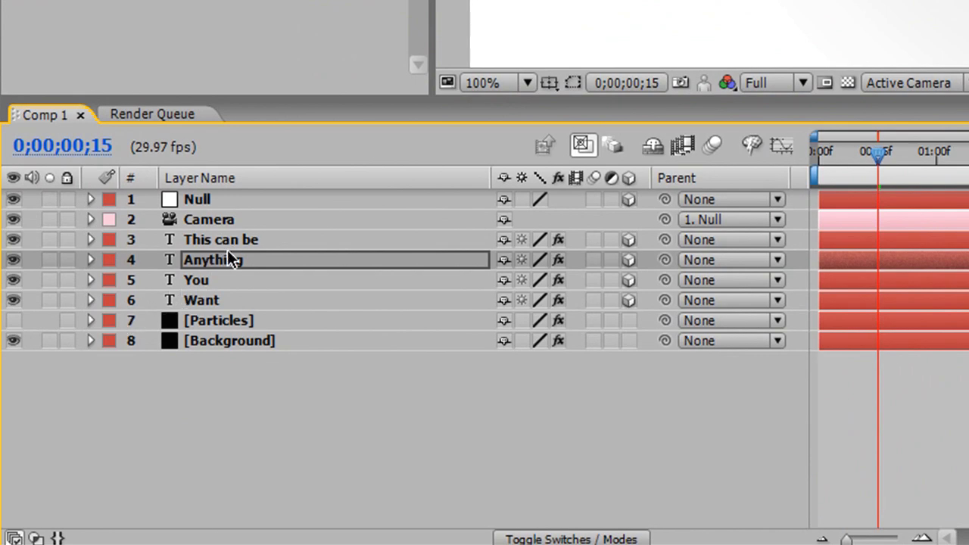
Step: Move You above Anything, then move Want to the top above You
click(227, 279)
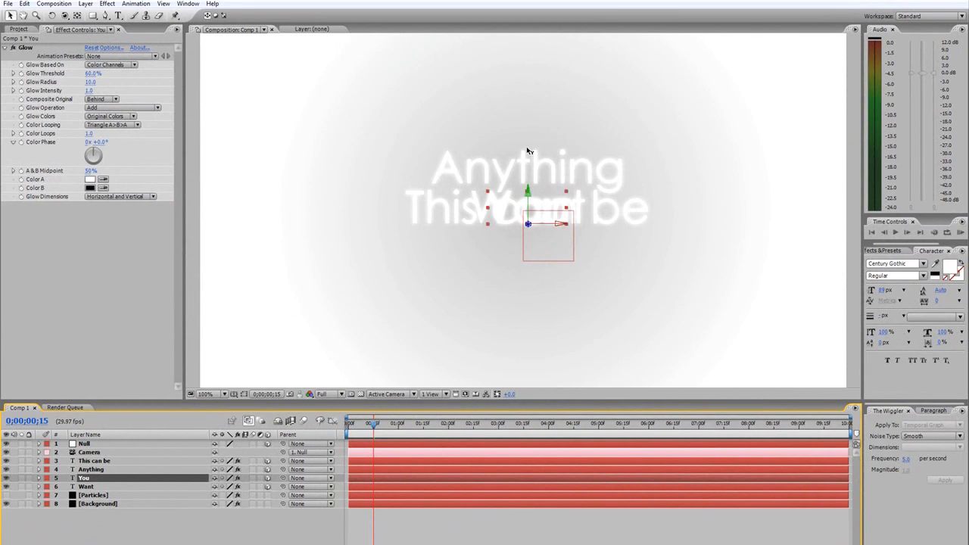
drag(527, 150, 531, 114)
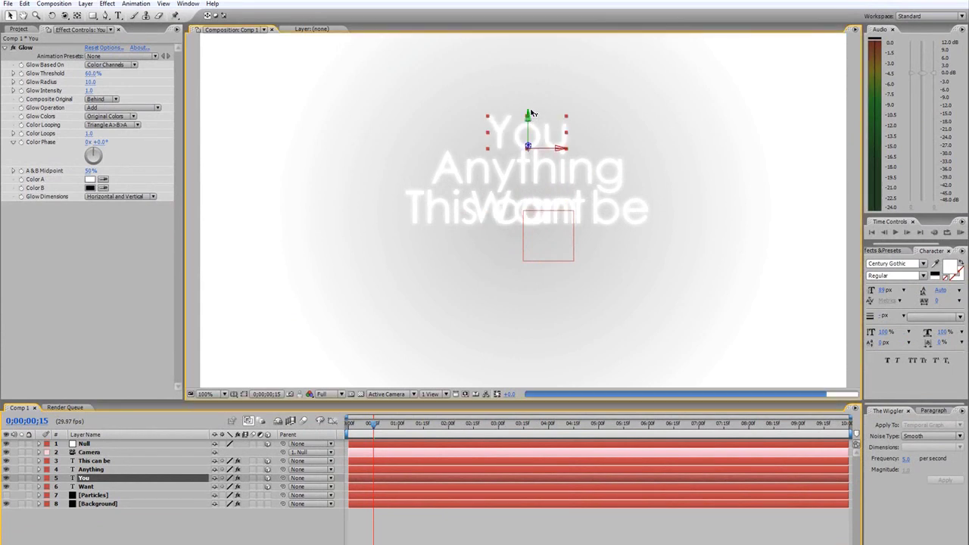
click(86, 487)
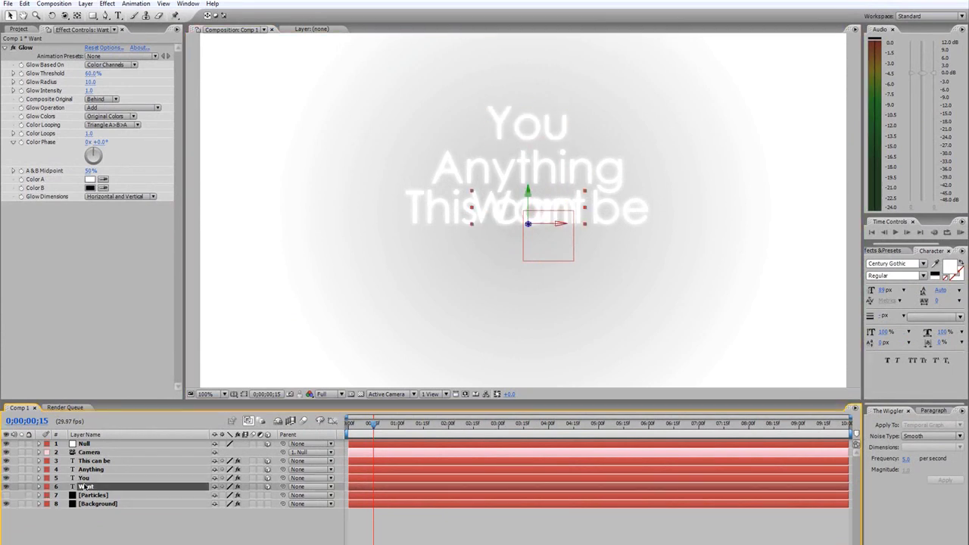
drag(532, 195, 554, 70)
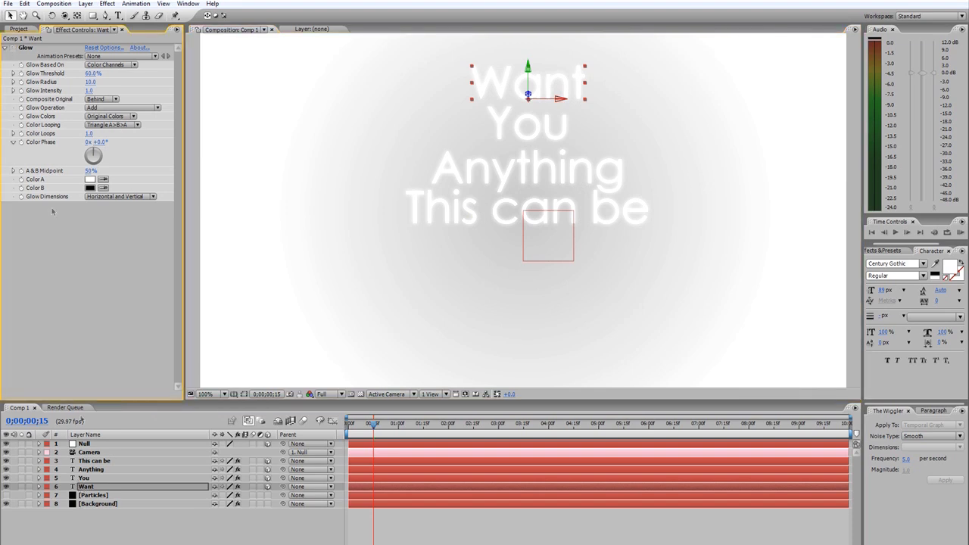
Step: Go through the text layers and switch off the Glow effect on This can be
click(83, 478)
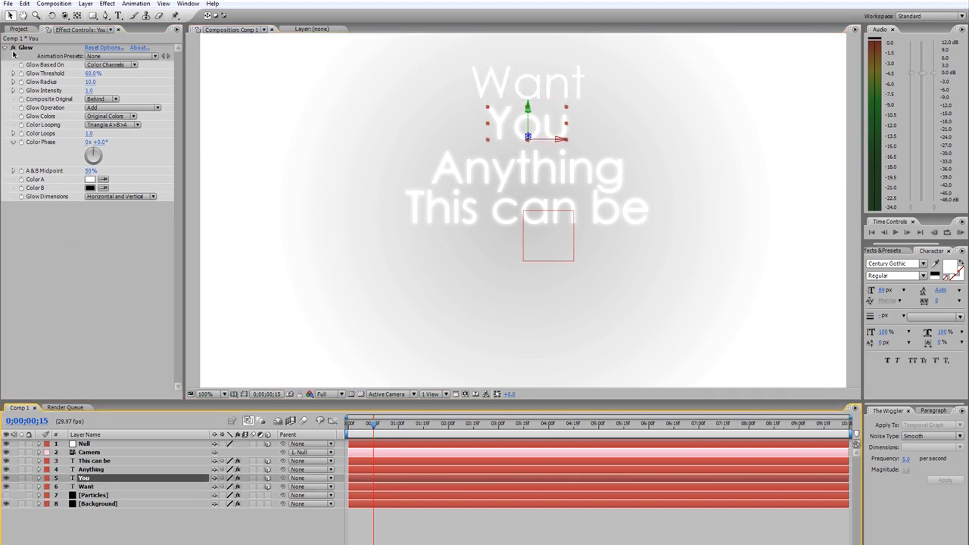
click(91, 469)
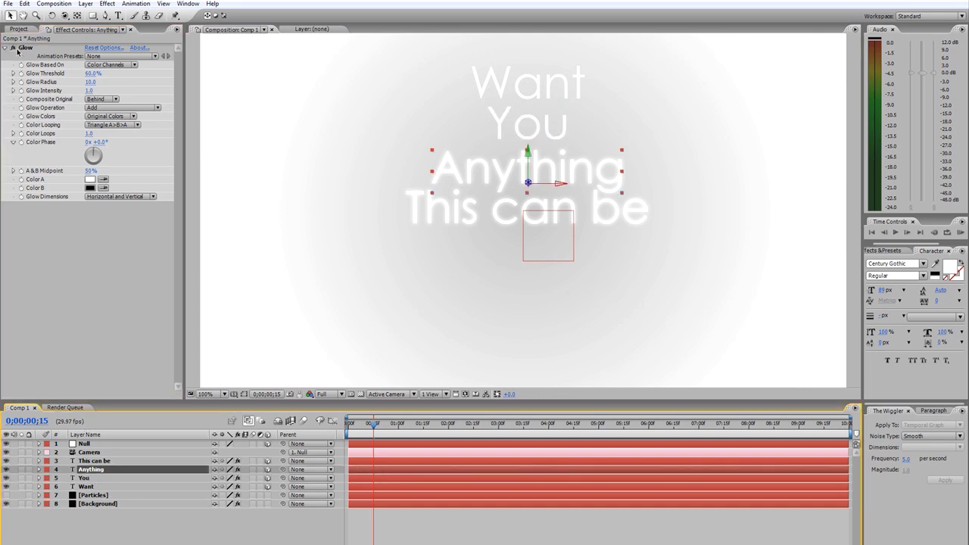
click(95, 461)
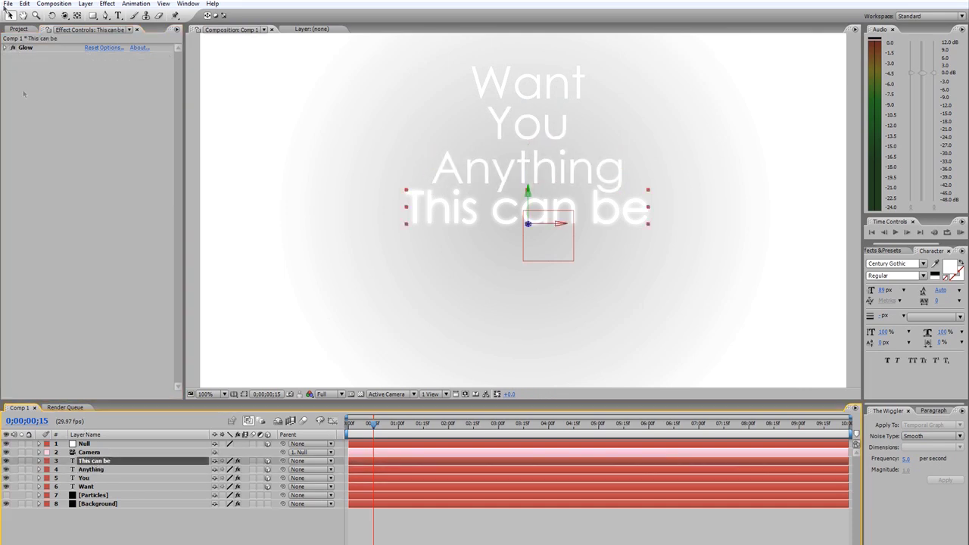
click(12, 47)
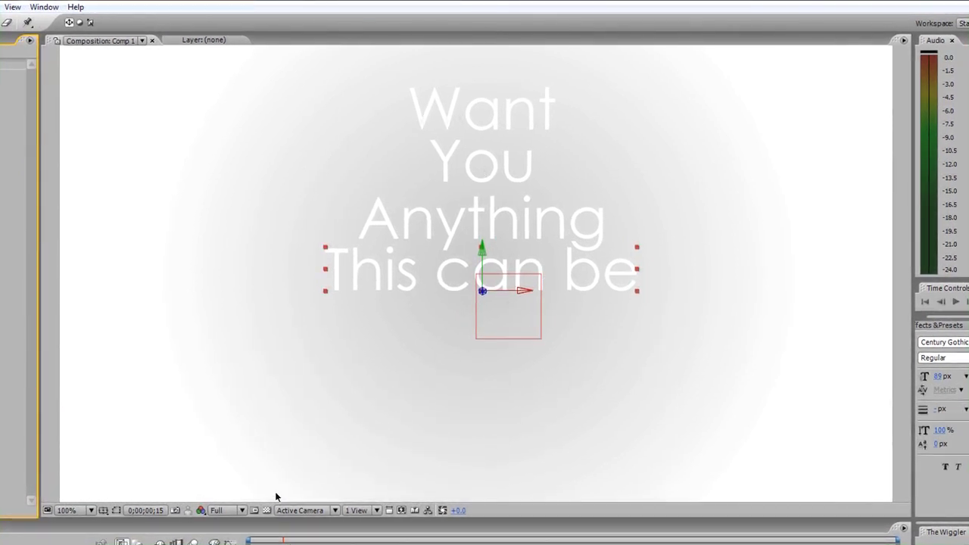
Step: Switch the composition viewer from Active Camera to Custom View 1
click(321, 512)
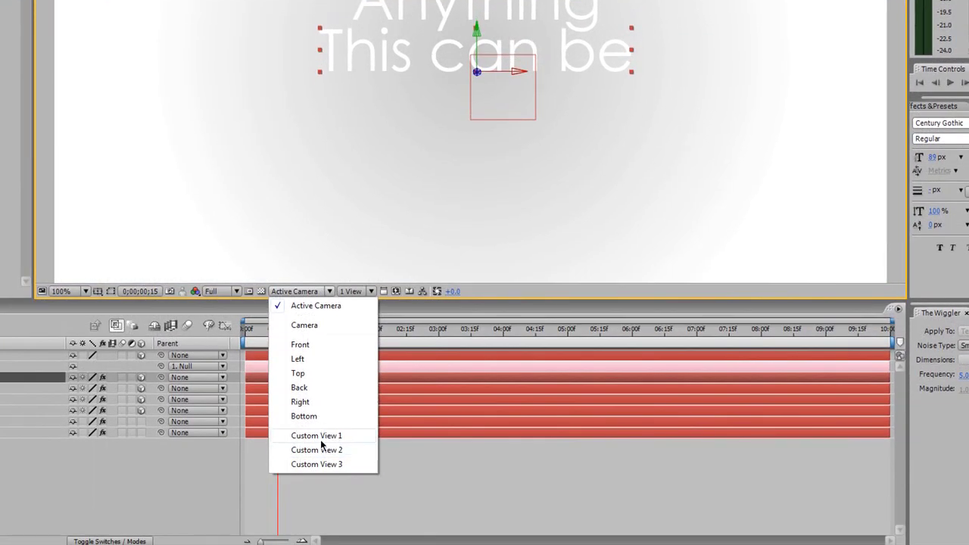
click(319, 436)
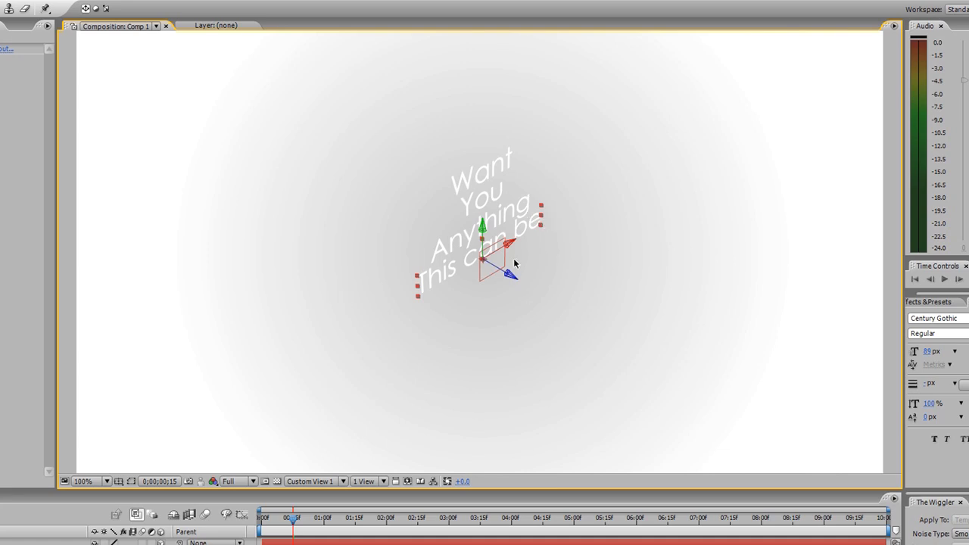
Step: Move the Anything layer down and out to the left of the stack
click(458, 241)
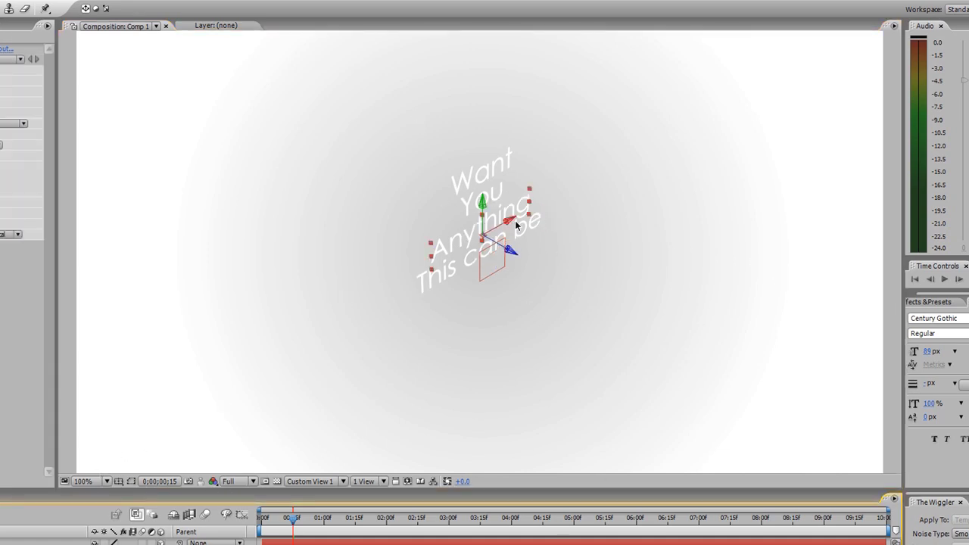
drag(513, 222, 132, 375)
drag(277, 317, 221, 102)
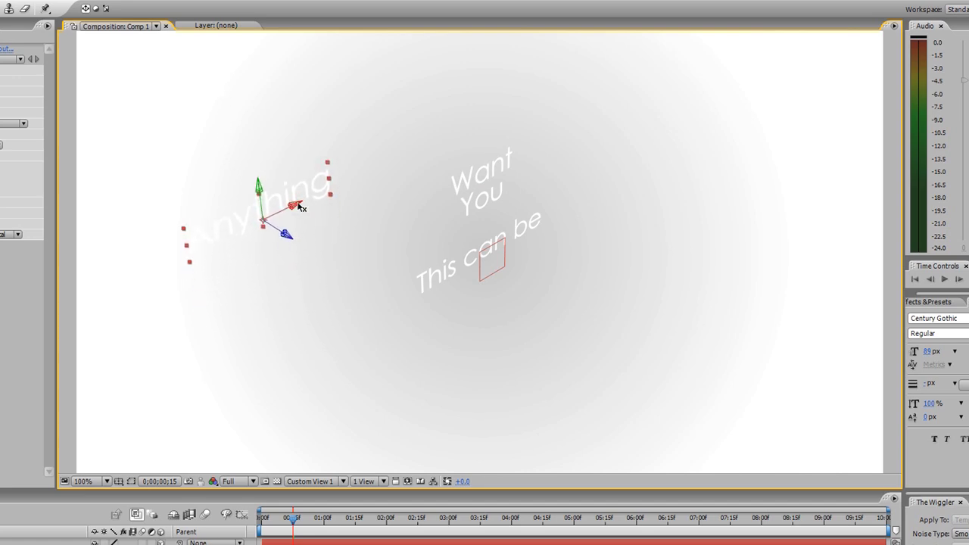
drag(300, 205, 237, 250)
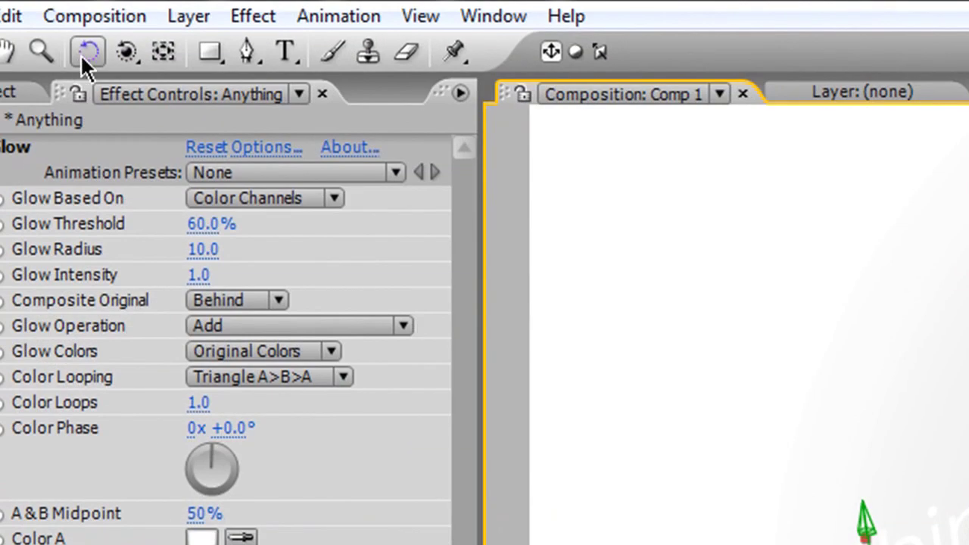
Step: Rotate Anything in 3D so it appears edge-on
click(82, 53)
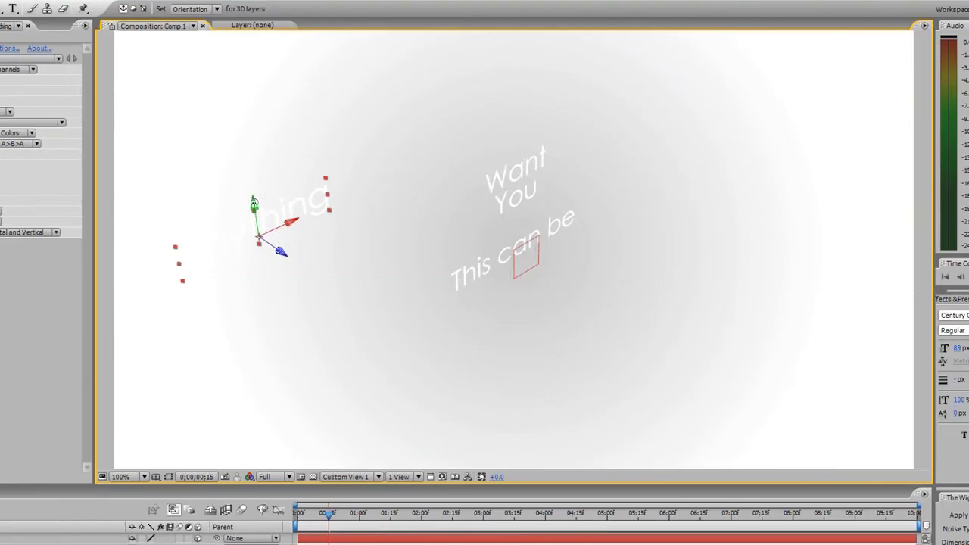
drag(262, 206, 296, 201)
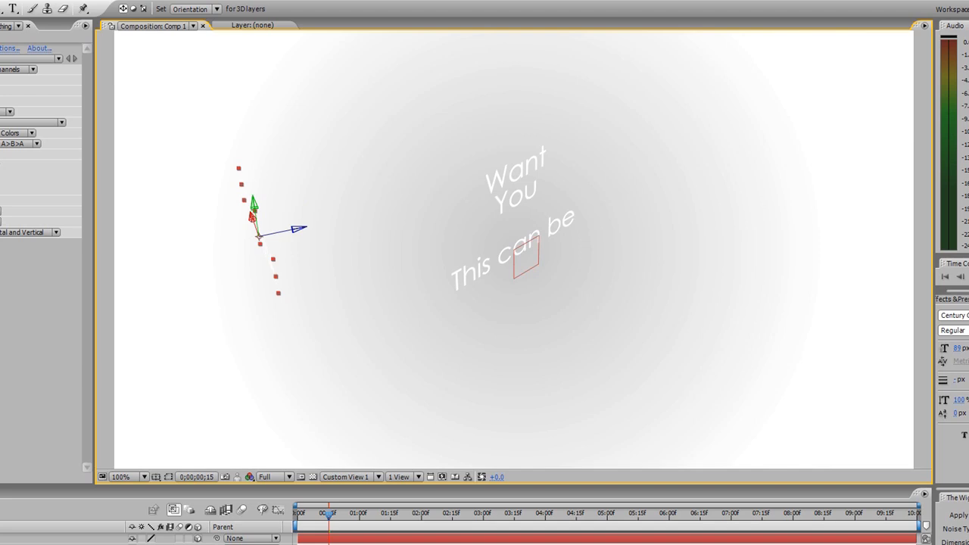
key(ctrl+Down)
Step: Move You up toward the upper right of the scene and rotate it at an angle
key(v)
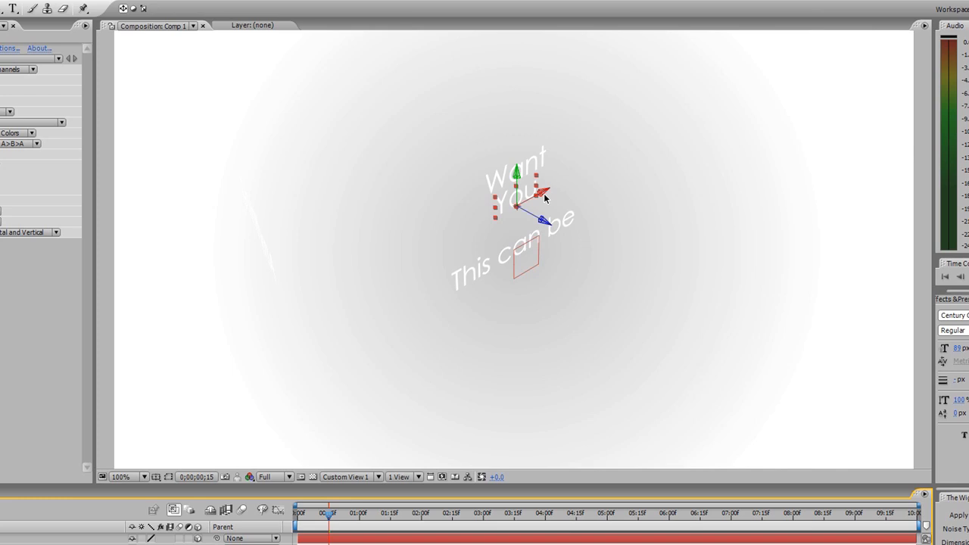
drag(543, 196, 873, 88)
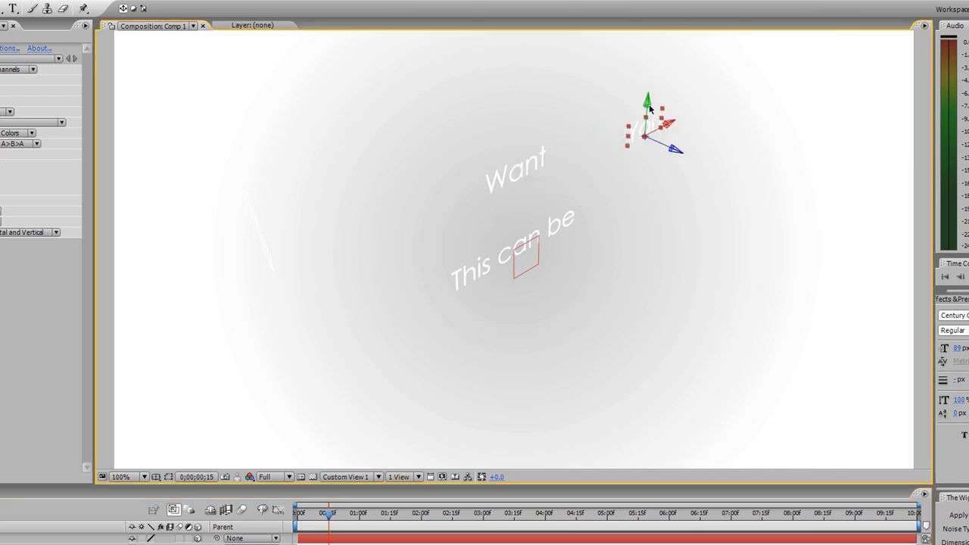
drag(647, 108, 644, 13)
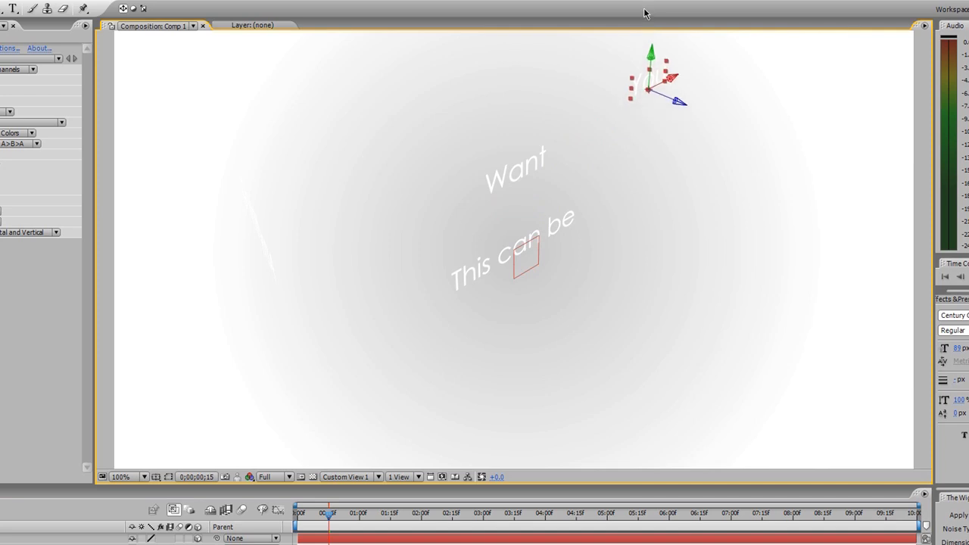
drag(672, 82, 692, 68)
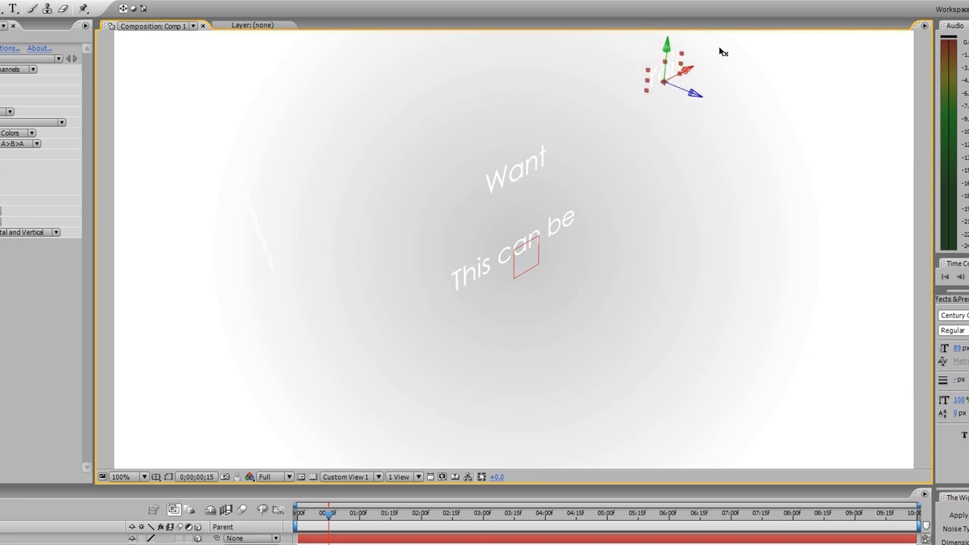
key(w)
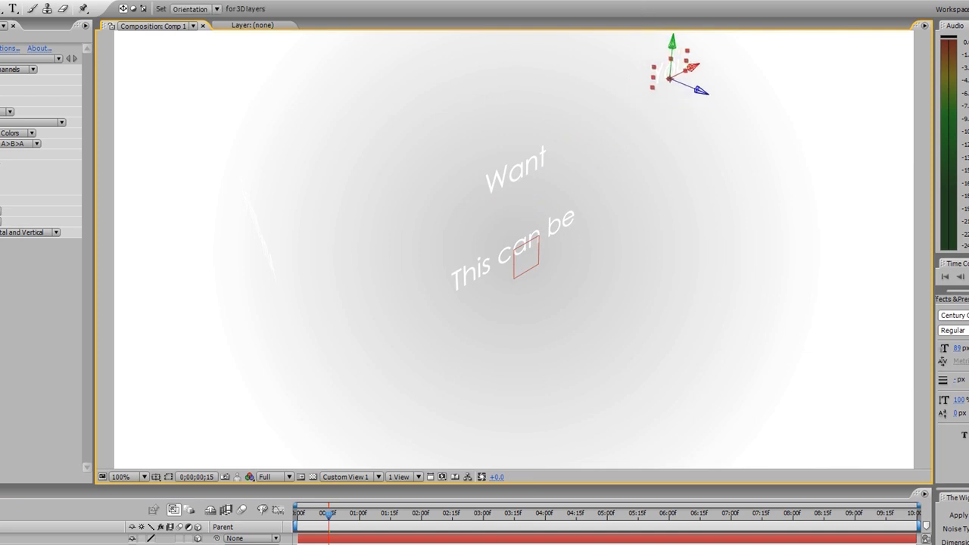
drag(666, 47, 628, 73)
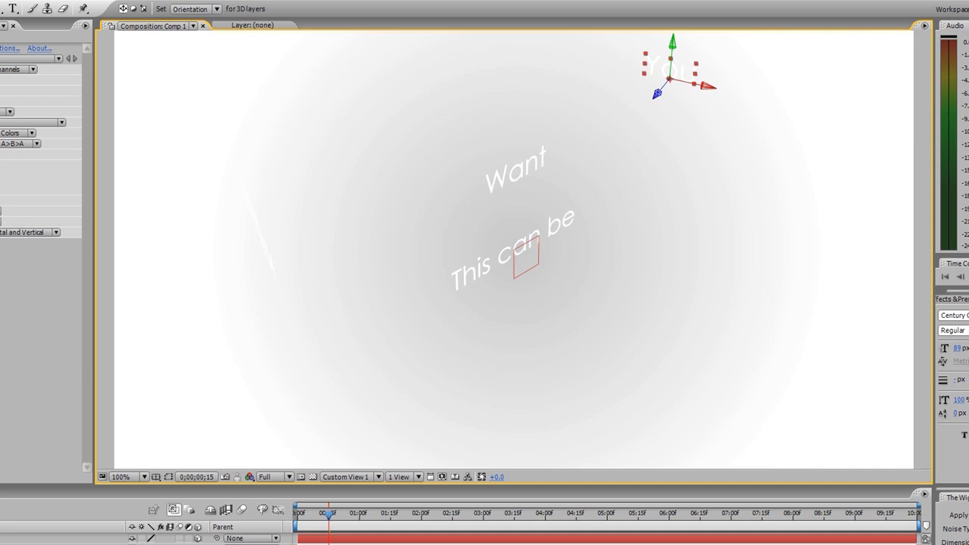
Step: Drag the Want layer along its depth axis toward the lower right
click(516, 173)
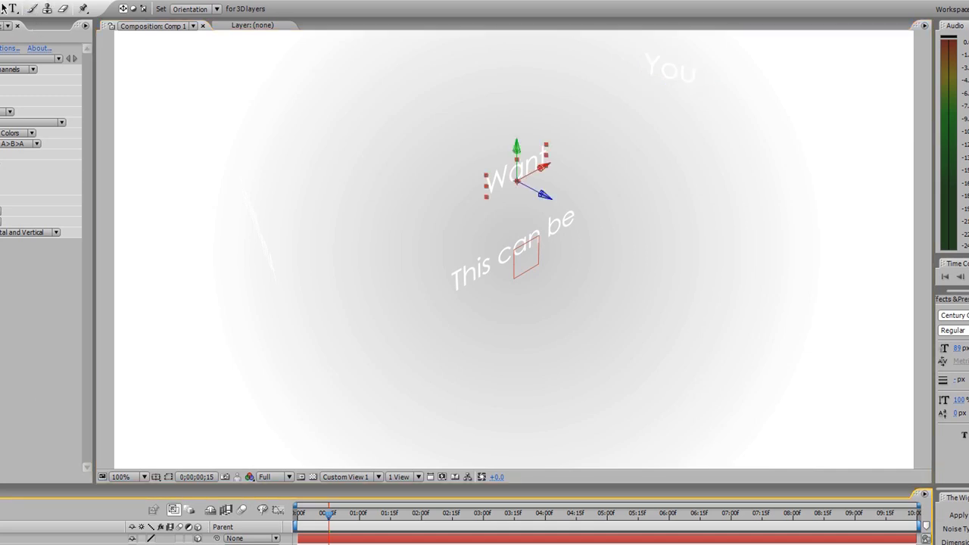
key(v)
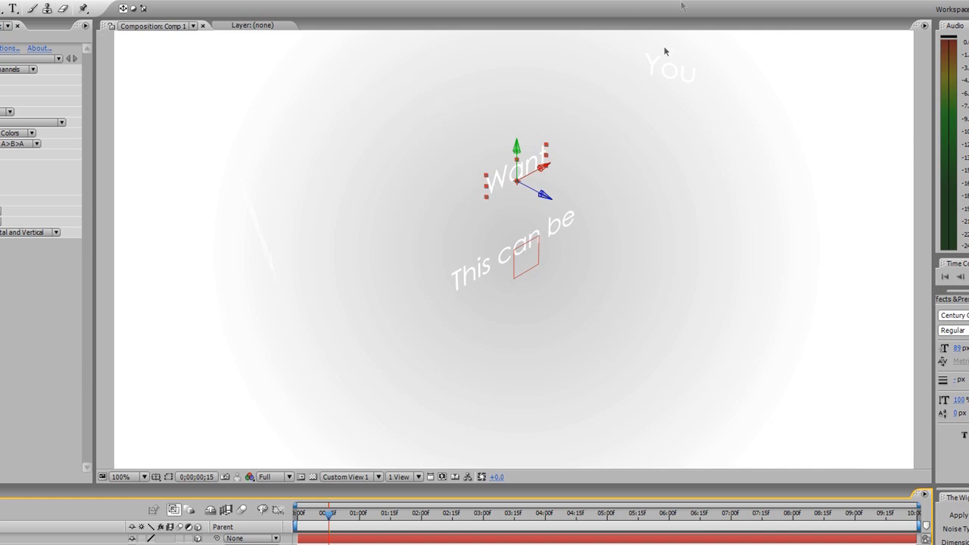
drag(570, 205, 904, 344)
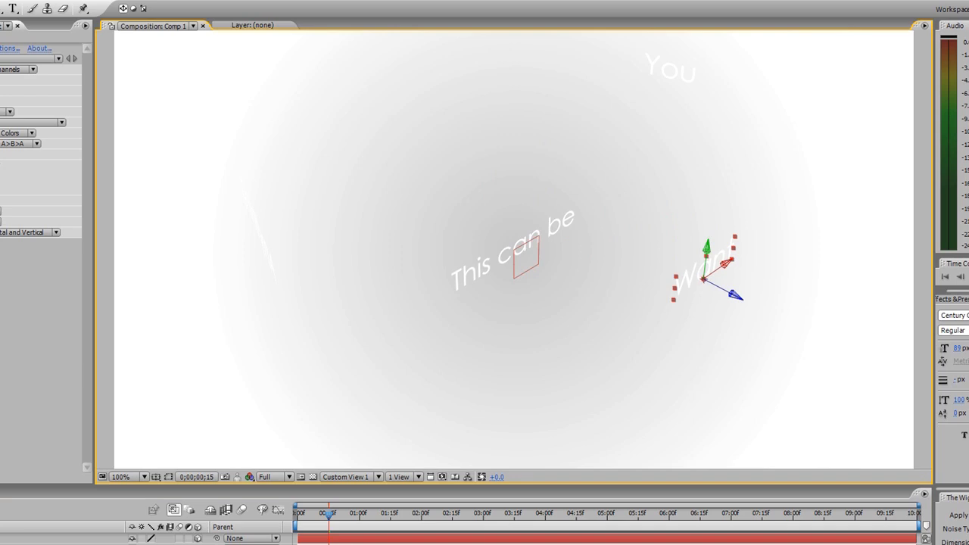
Step: Turn Want around its vertical axis and push it further along its depth axis
key(w)
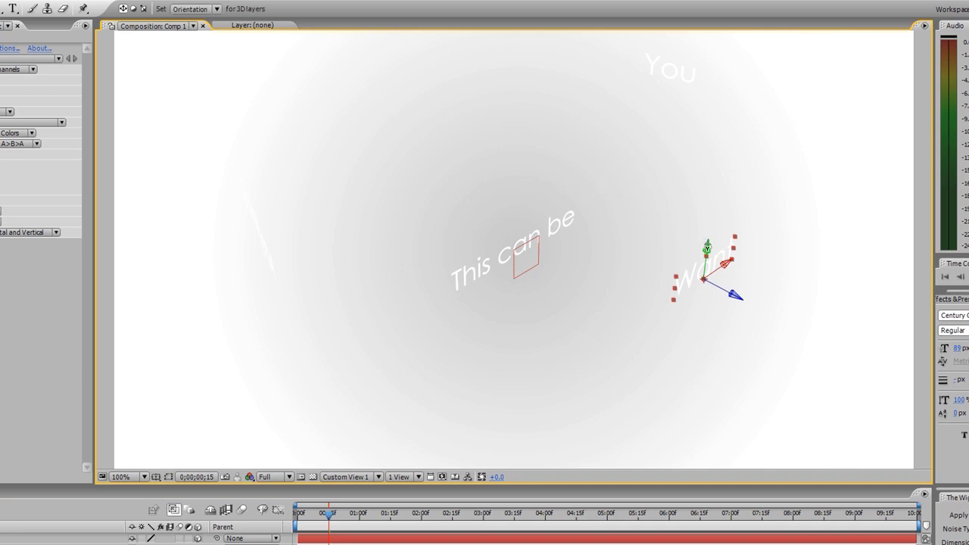
drag(706, 247, 818, 255)
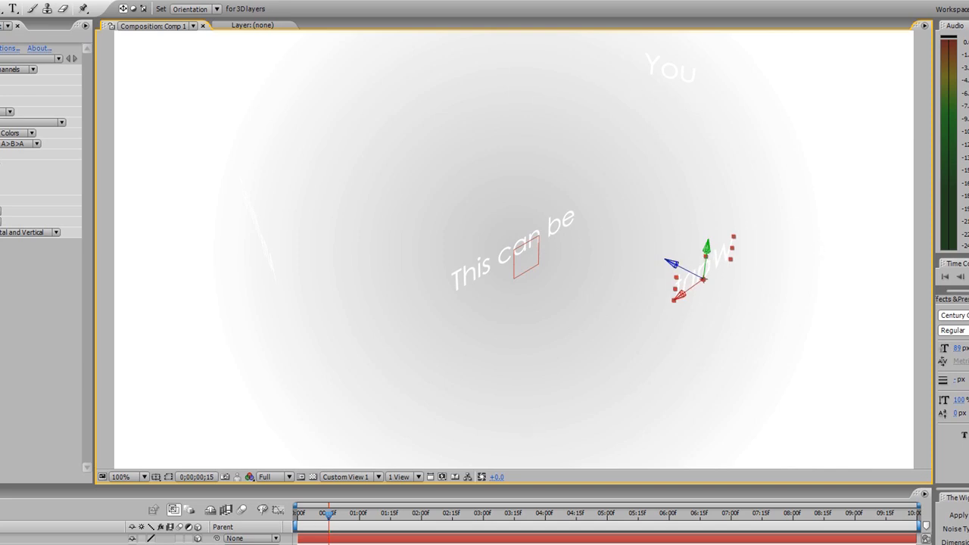
key(v)
drag(666, 262, 775, 141)
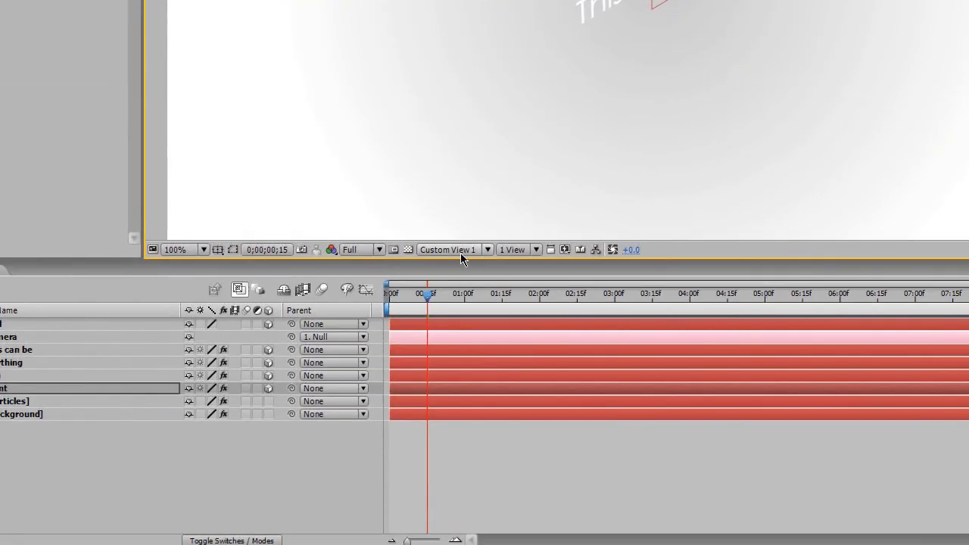
click(357, 477)
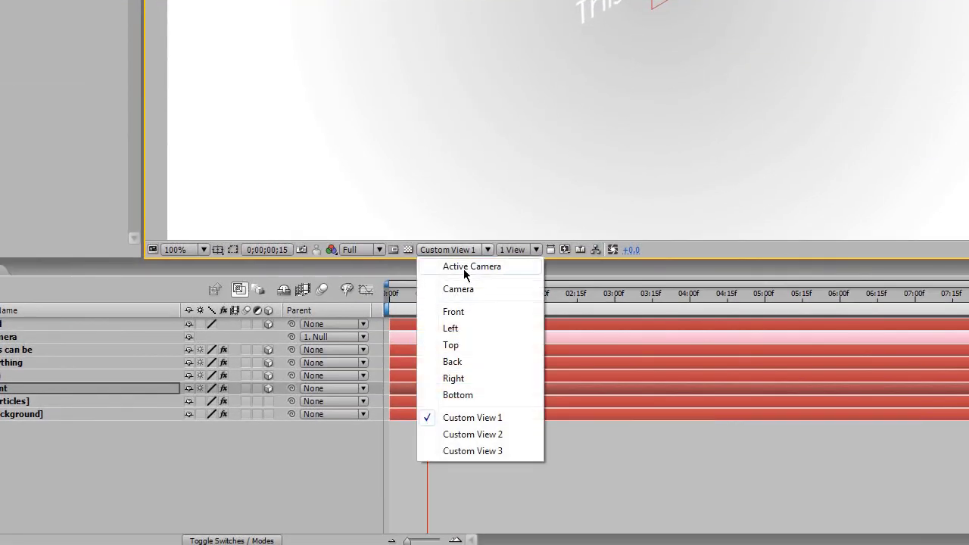
Step: Check the scene through Active Camera, nudge You slightly upward, then return to Active Camera
click(463, 269)
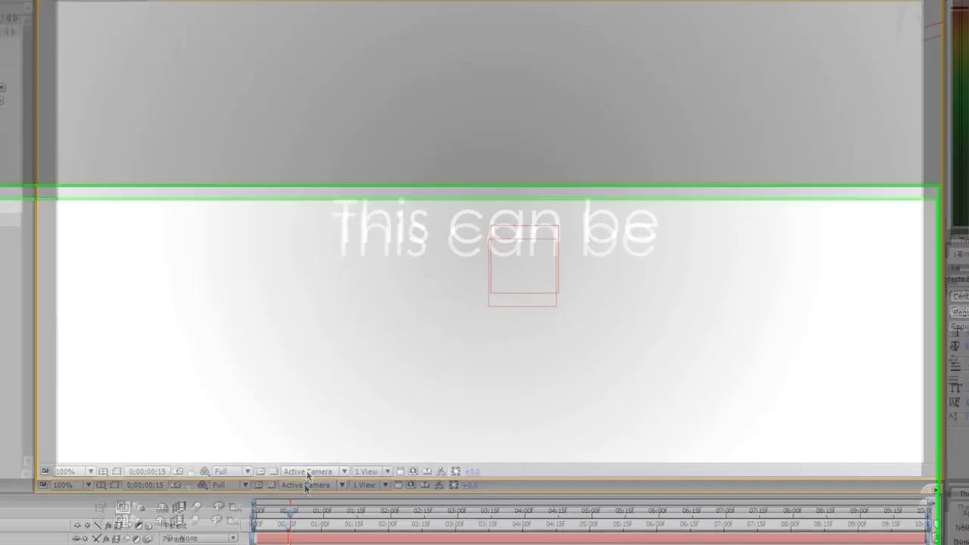
click(302, 525)
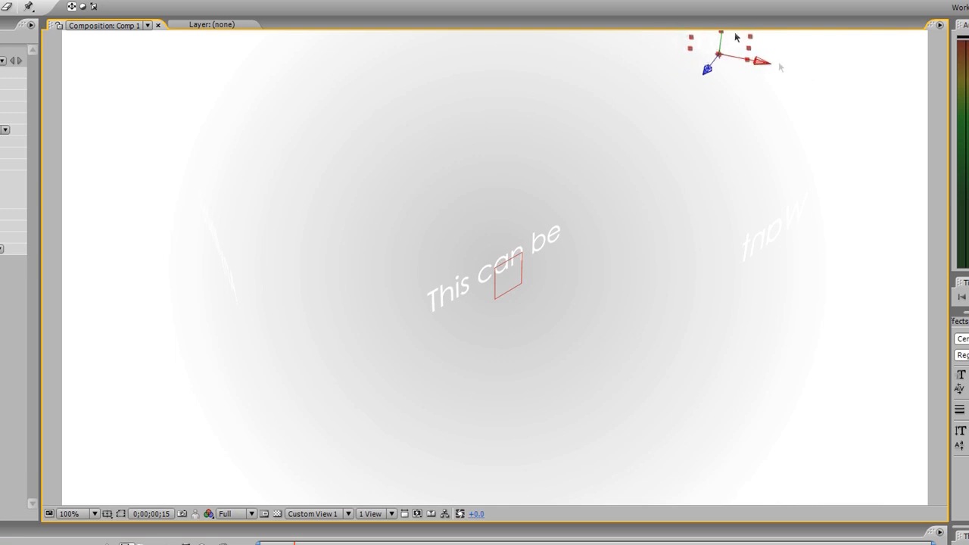
drag(723, 43, 691, 99)
click(318, 513)
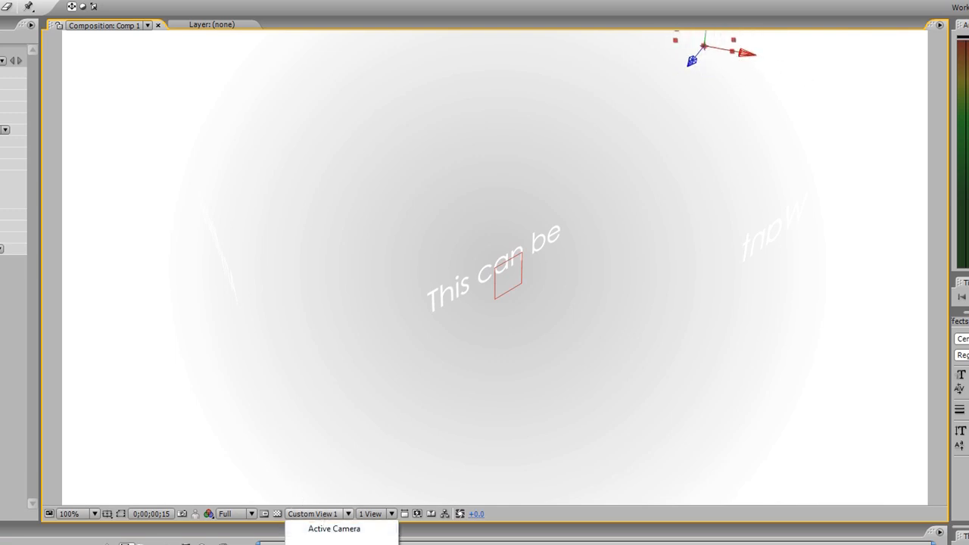
click(338, 529)
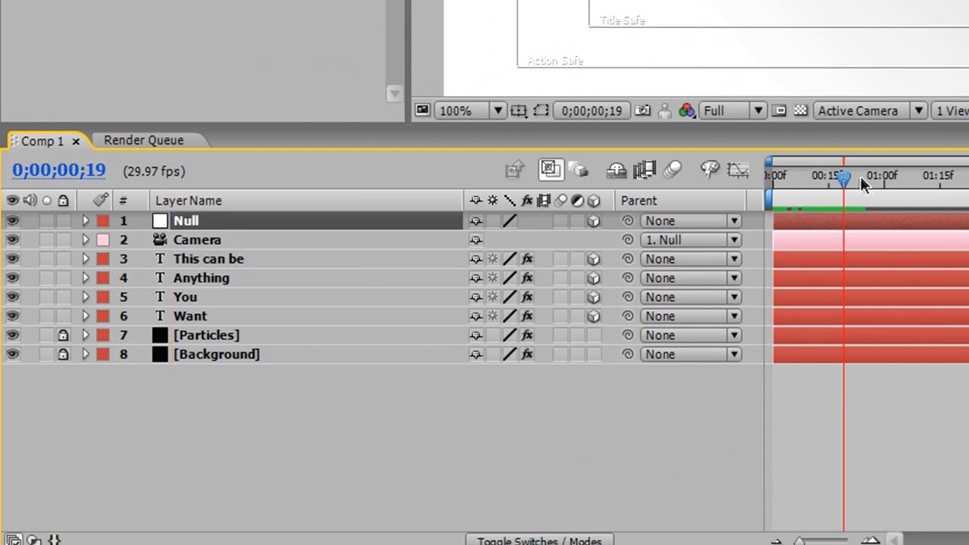
Step: Scrub through the opening frames to preview the camera move, selecting Camera and Null
mouse_move(844, 176)
mouse_down()
mouse_move(856, 173)
mouse_move(847, 175)
mouse_up()
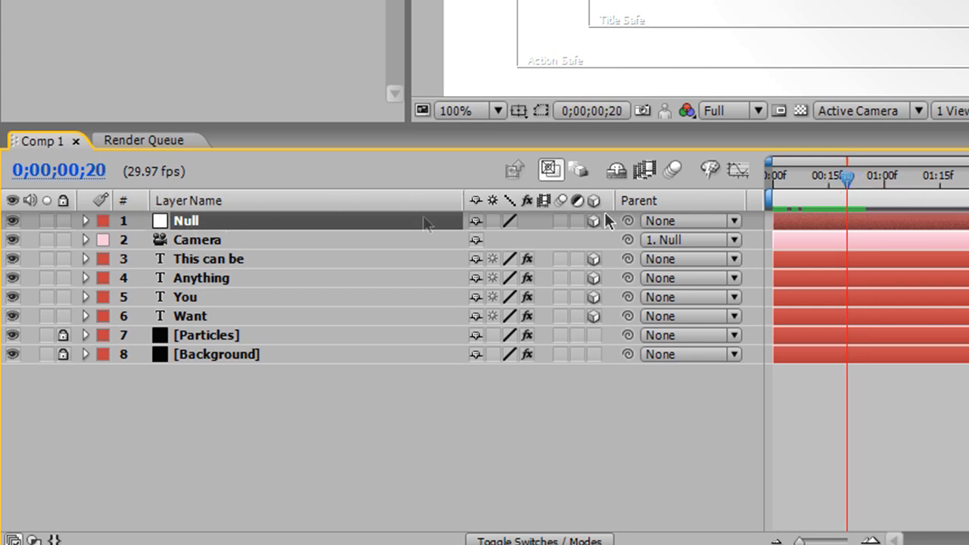
click(222, 239)
click(223, 220)
drag(841, 174, 820, 175)
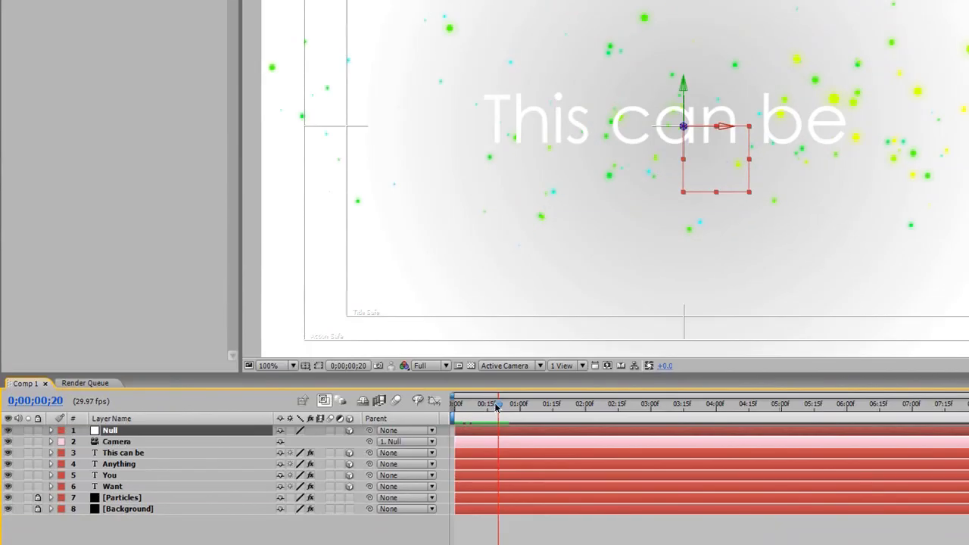
mouse_move(478, 409)
mouse_down()
mouse_move(461, 411)
mouse_move(488, 409)
mouse_up()
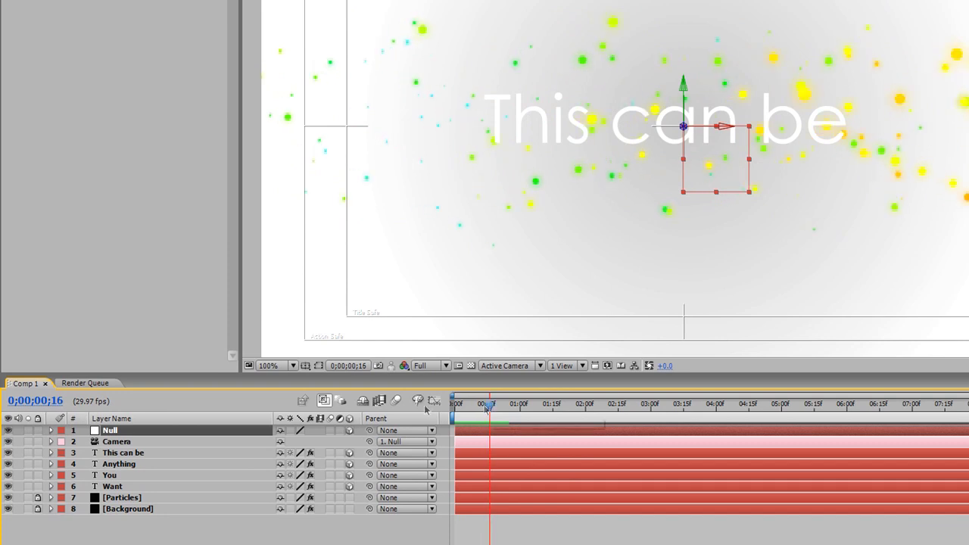
Step: Slide the Anything layer bar right so it starts just before one second, then preview
click(118, 464)
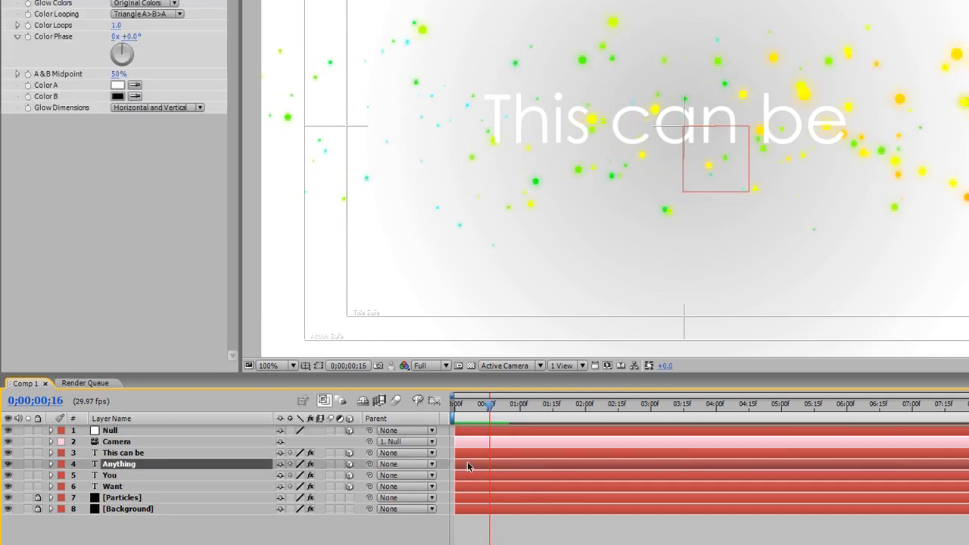
drag(469, 465, 522, 464)
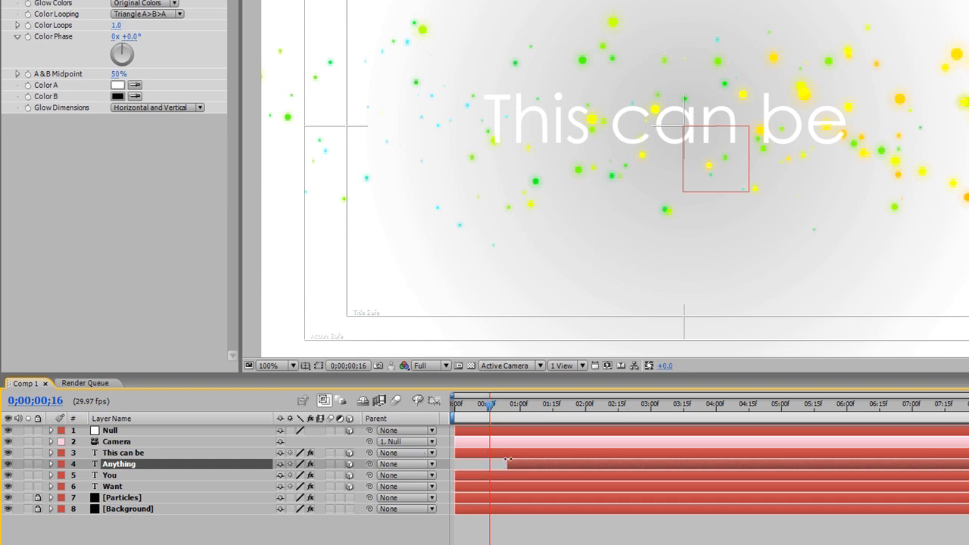
mouse_move(506, 413)
mouse_down()
mouse_move(534, 408)
mouse_move(487, 410)
mouse_up()
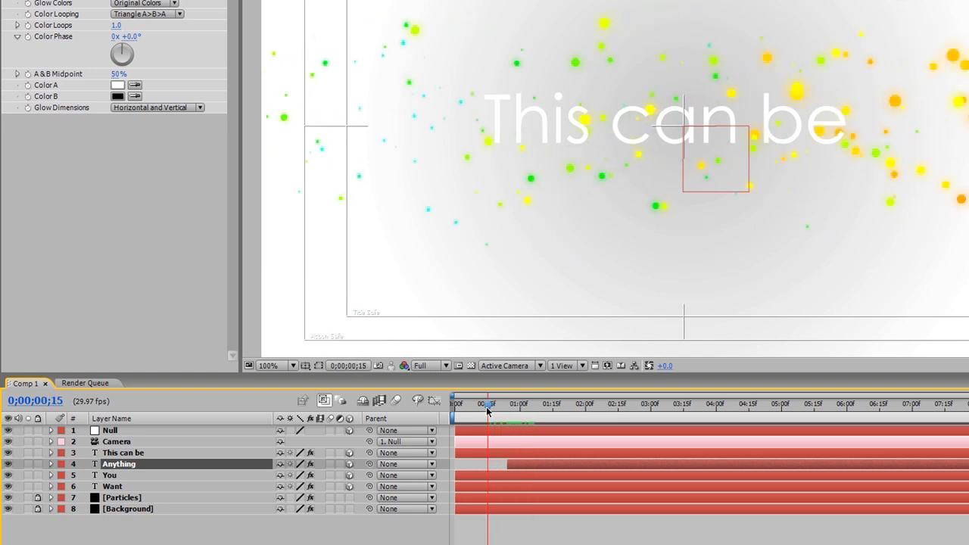
click(109, 430)
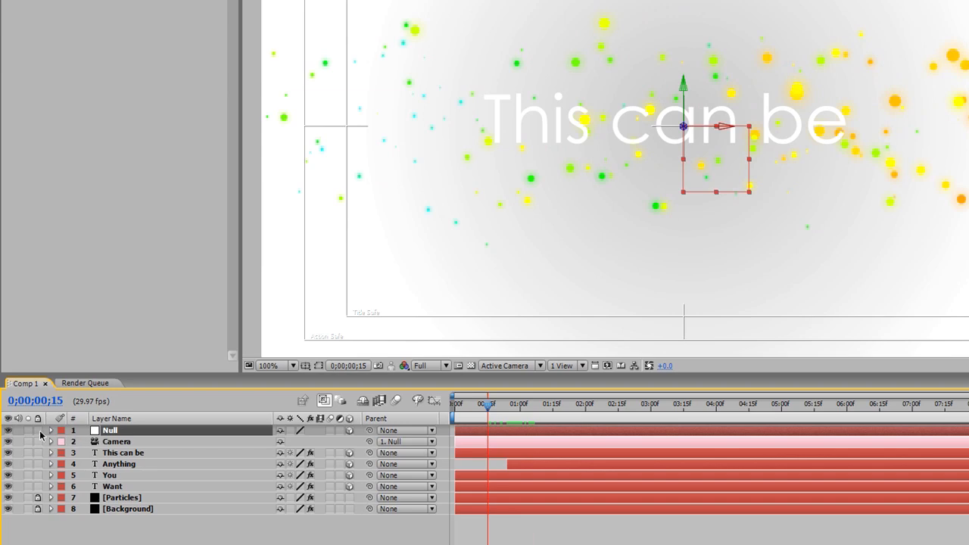
Step: Reset the Null's Y Rotation to 0°
click(50, 430)
click(61, 442)
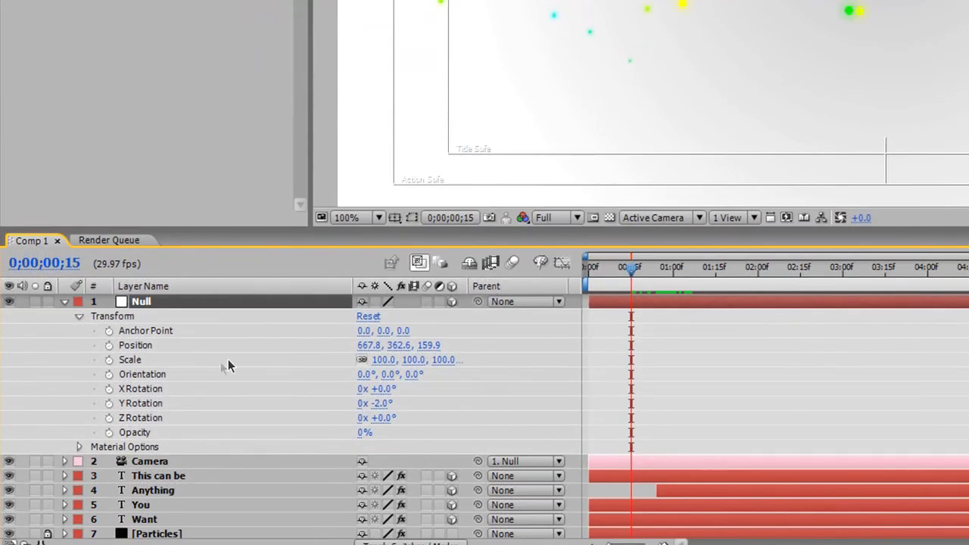
click(142, 405)
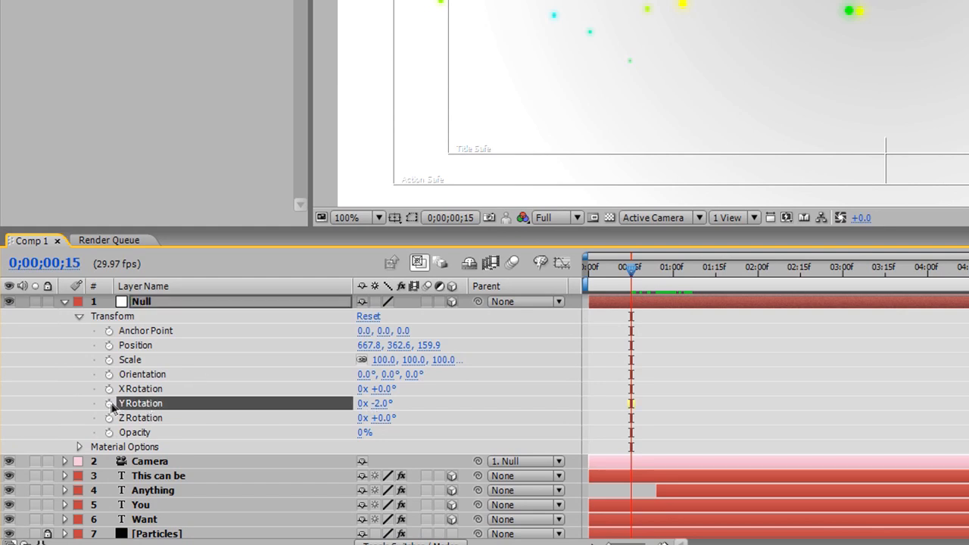
click(377, 409)
text(0)
key(Return)
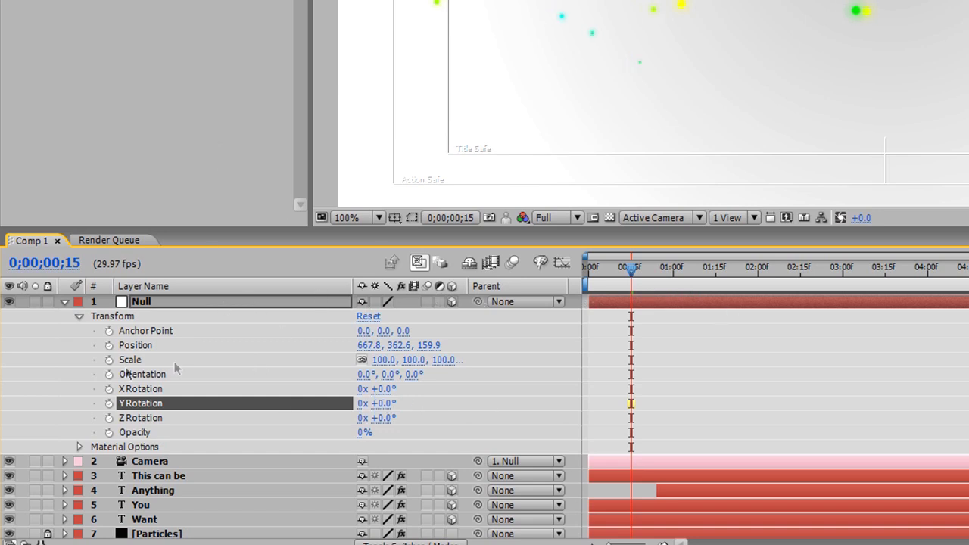
Step: Start Position and Y Rotation keyframes on the Null at frame 15
click(132, 345)
click(109, 345)
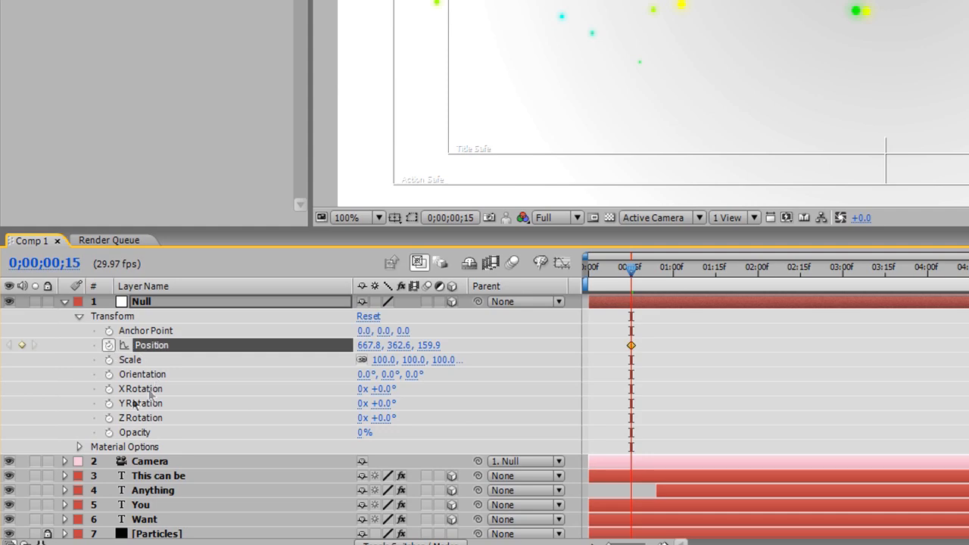
click(109, 403)
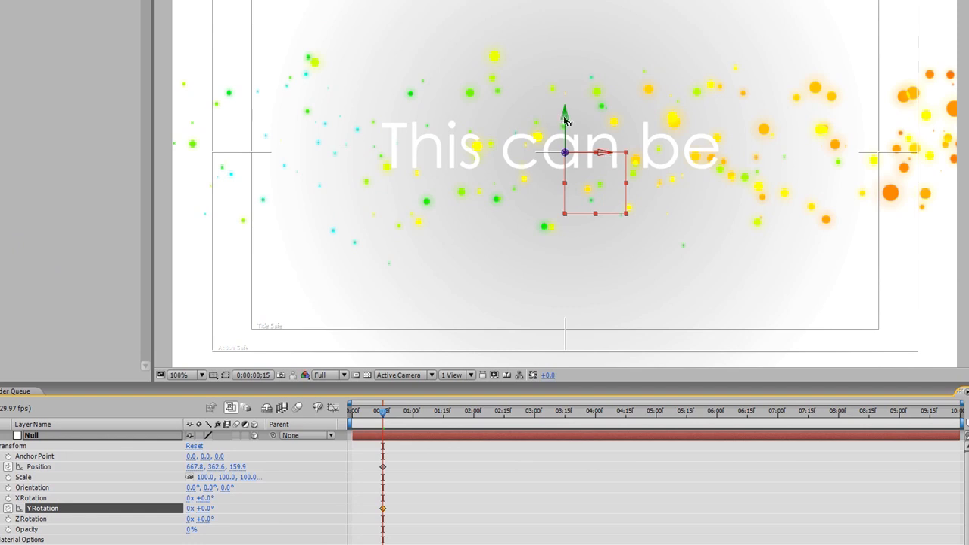
Step: Move the Null's first Position and Y Rotation keyframes to frame 0
mouse_move(564, 119)
mouse_down()
mouse_move(572, 82)
mouse_move(574, 121)
mouse_up()
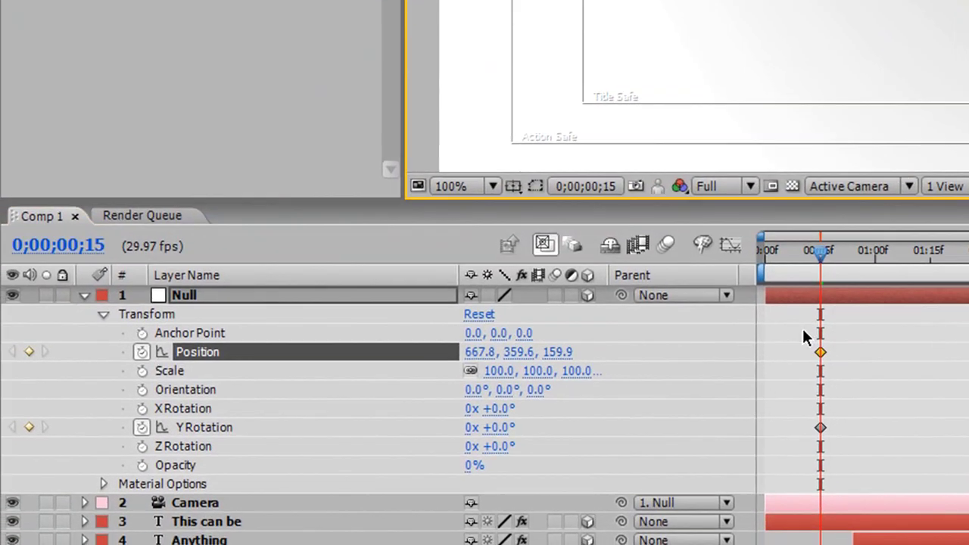
drag(872, 340, 789, 439)
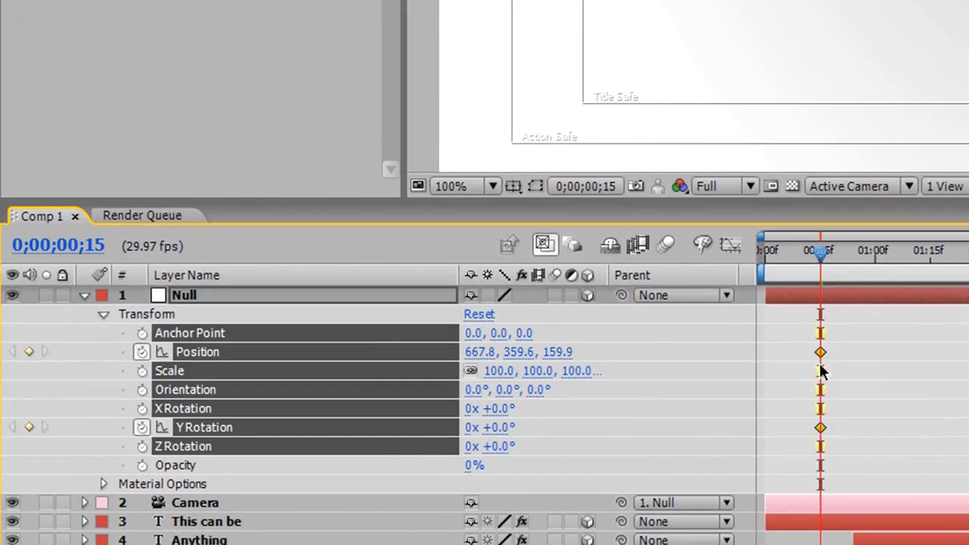
drag(822, 353, 772, 364)
drag(779, 255, 827, 259)
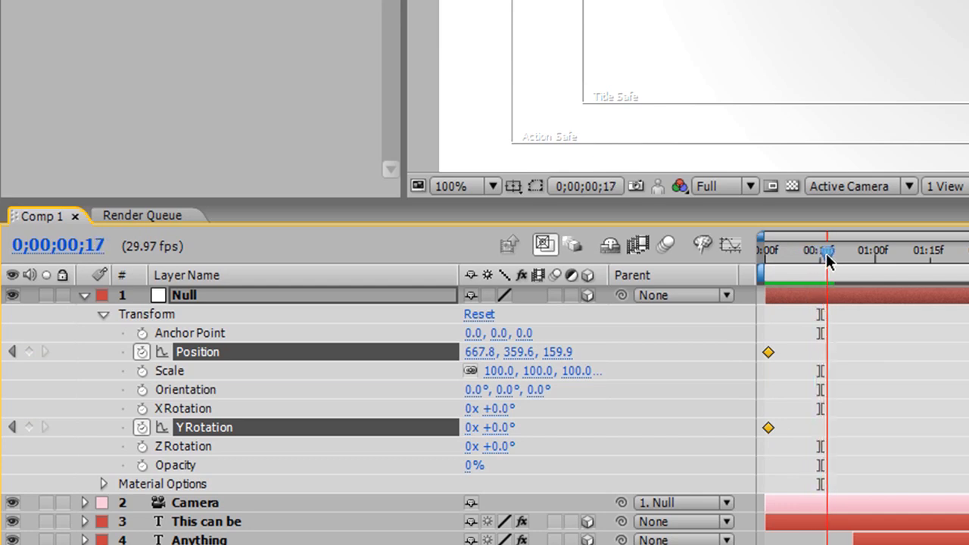
Step: Add a holding pair of Position and Y Rotation keyframes at frame 18
click(29, 352)
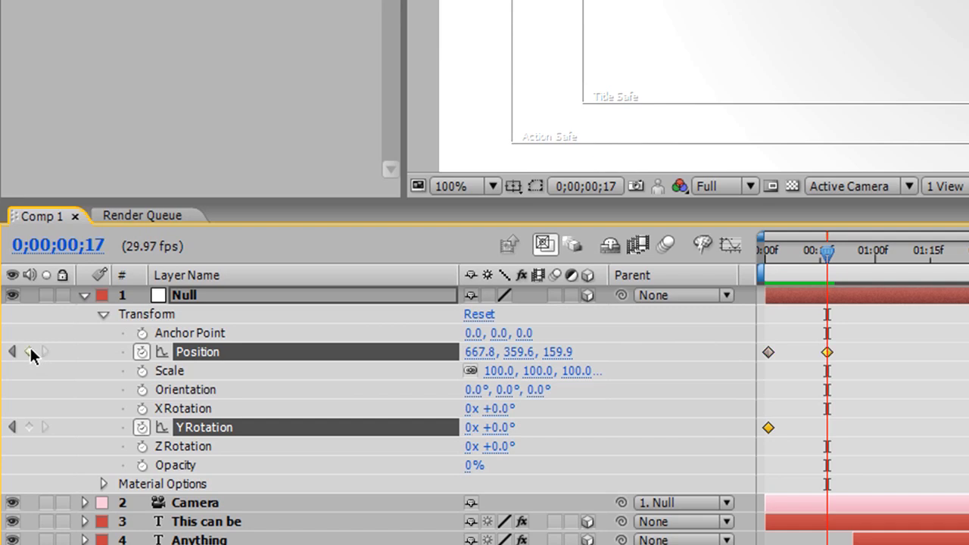
click(29, 426)
click(29, 427)
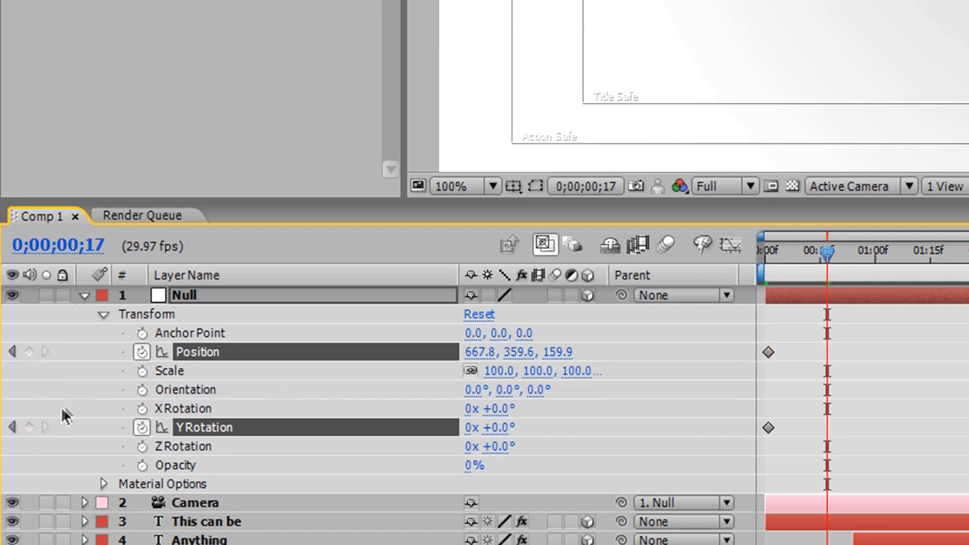
click(30, 427)
click(31, 354)
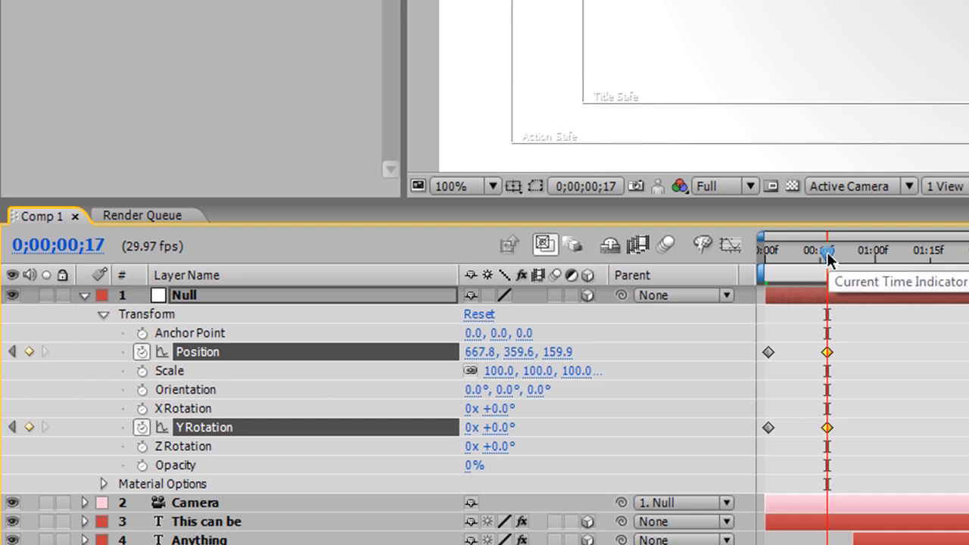
drag(827, 259, 832, 260)
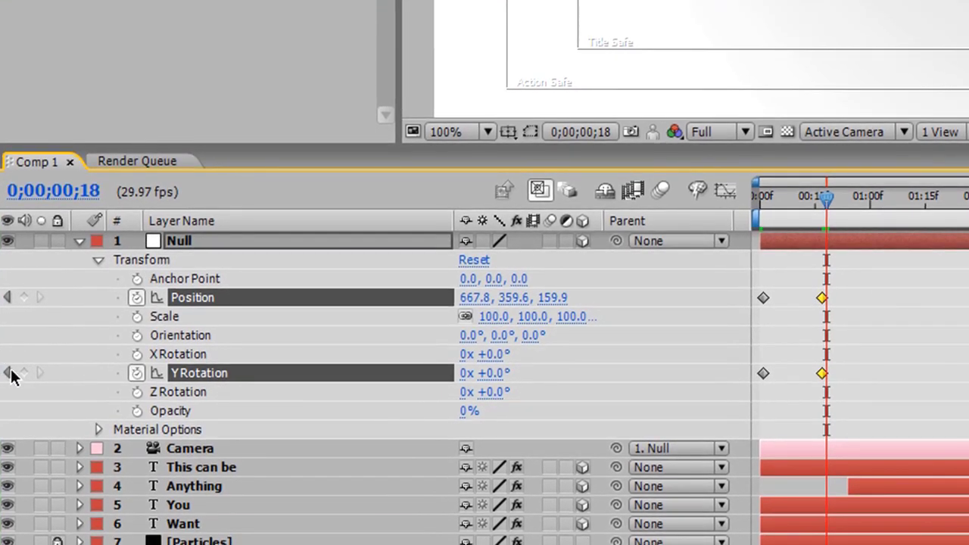
click(24, 373)
click(24, 297)
drag(825, 197, 848, 196)
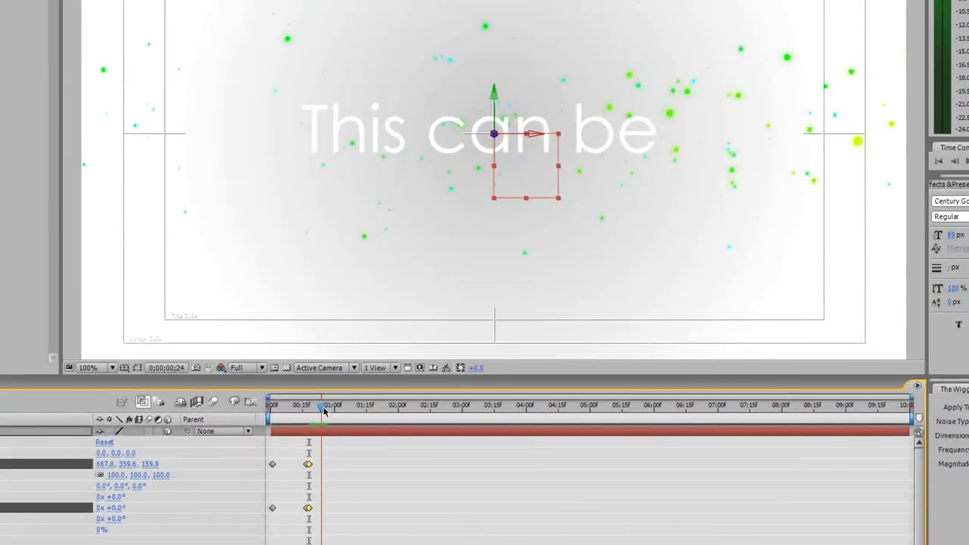
Step: At 0;00;01;11, keyframe the Null's Position and Y Rotation and raise it to Y 102.6
drag(324, 409, 361, 413)
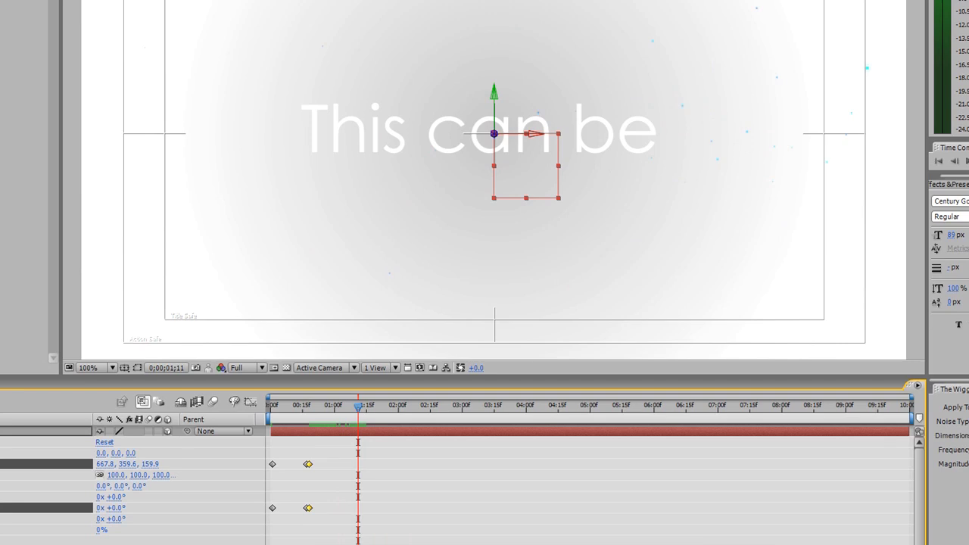
key(ctrl+v)
drag(493, 98, 500, 0)
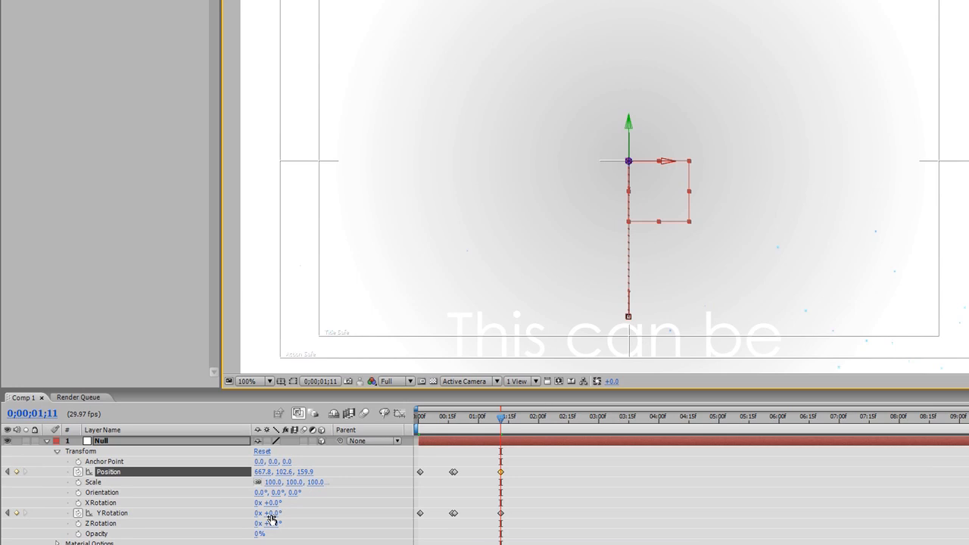
Step: Turn the Null's Y Rotation negative and shift it along X, Y and Z to centre Anything
drag(273, 515, 234, 515)
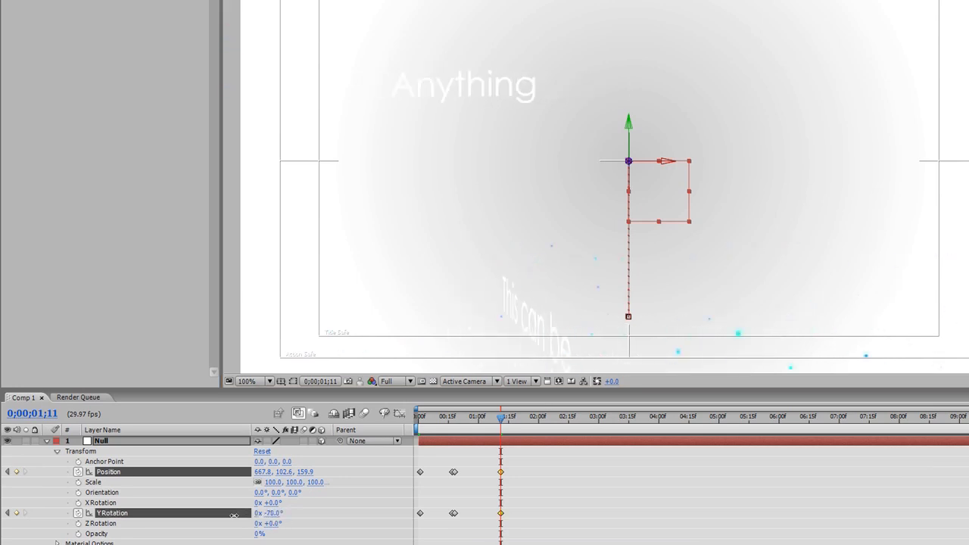
click(234, 516)
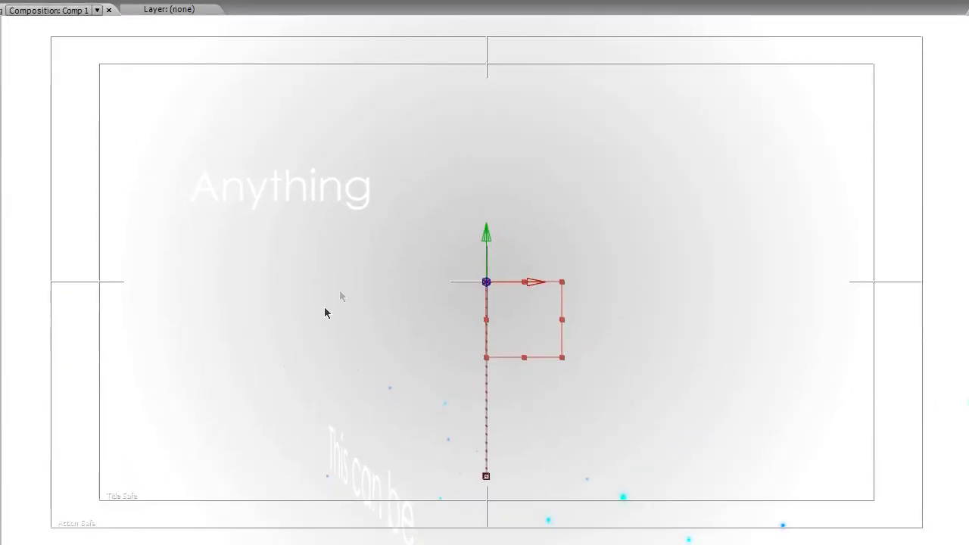
drag(486, 236, 492, 196)
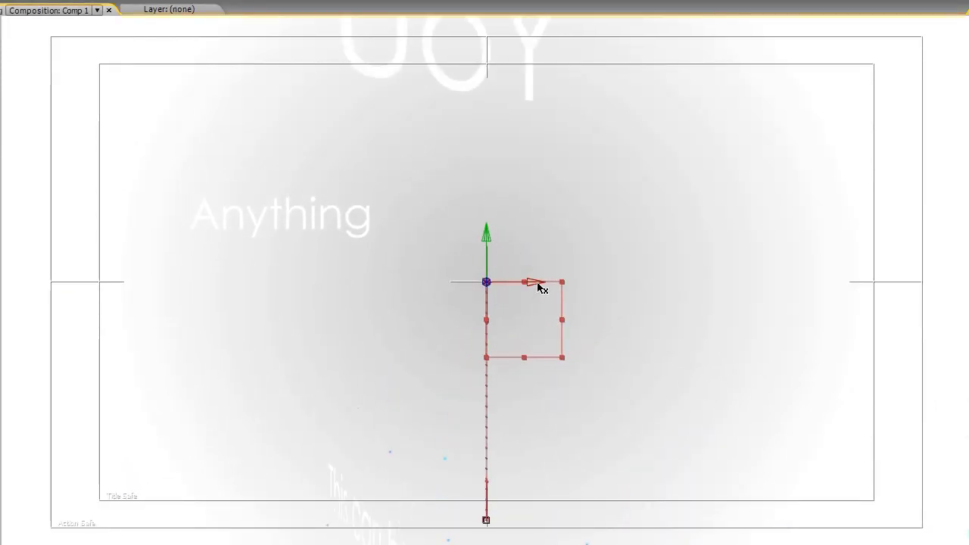
drag(541, 288, 250, 287)
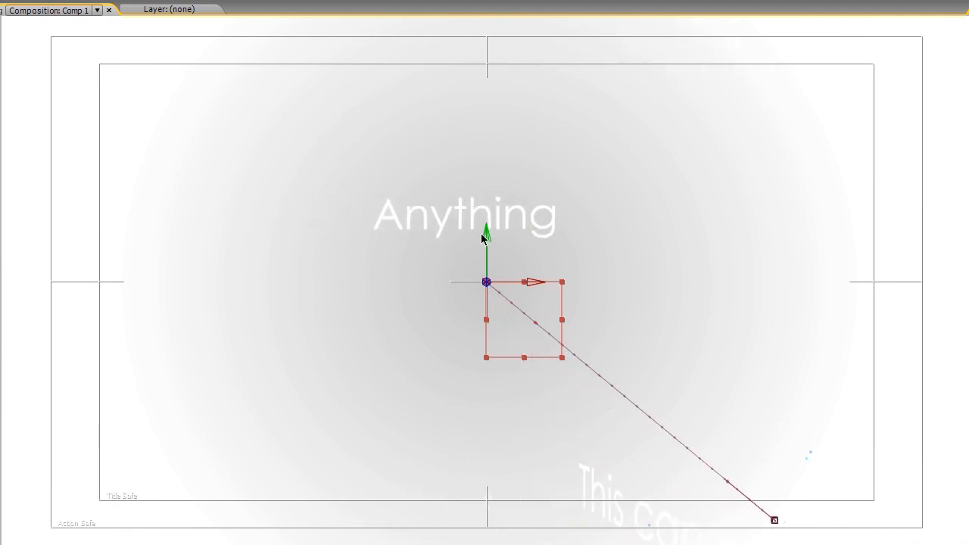
drag(488, 241, 488, 142)
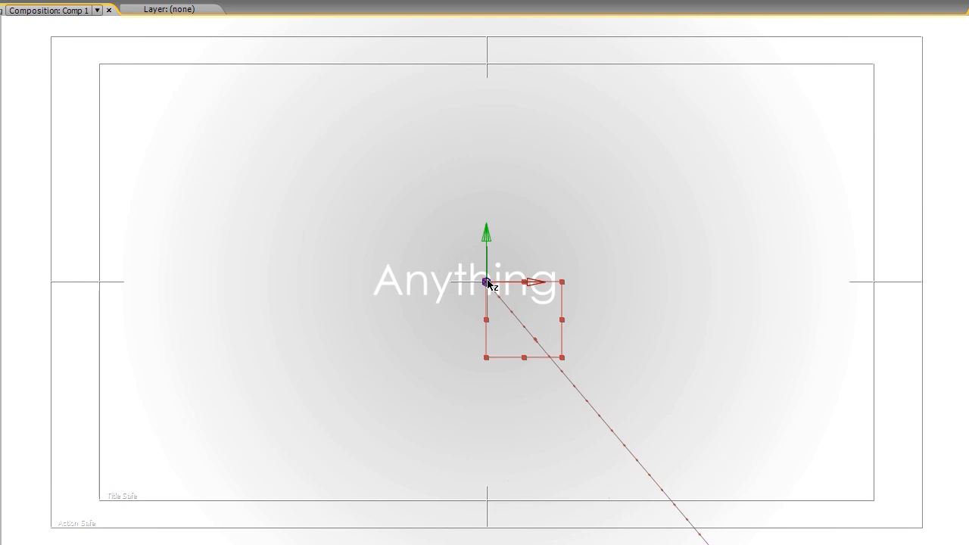
drag(486, 282, 354, 303)
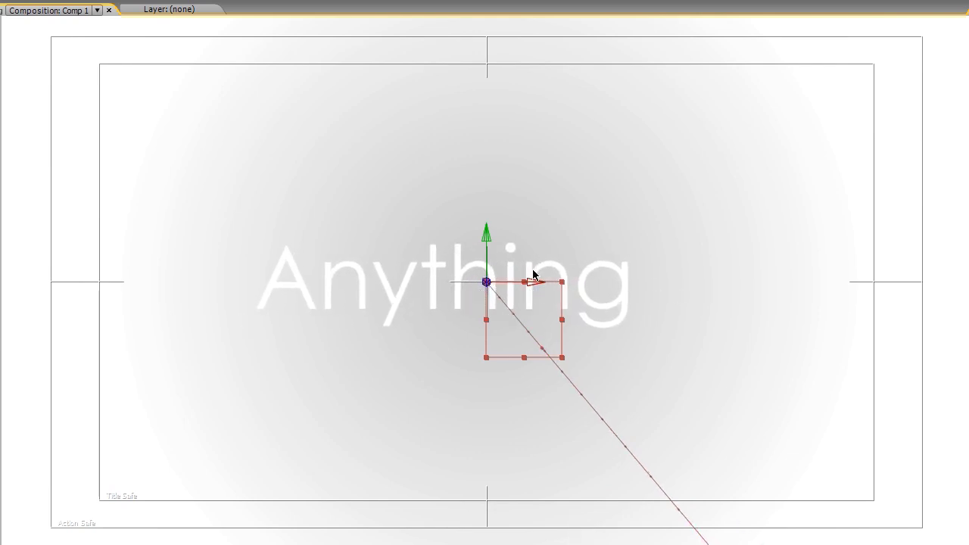
drag(538, 283, 515, 289)
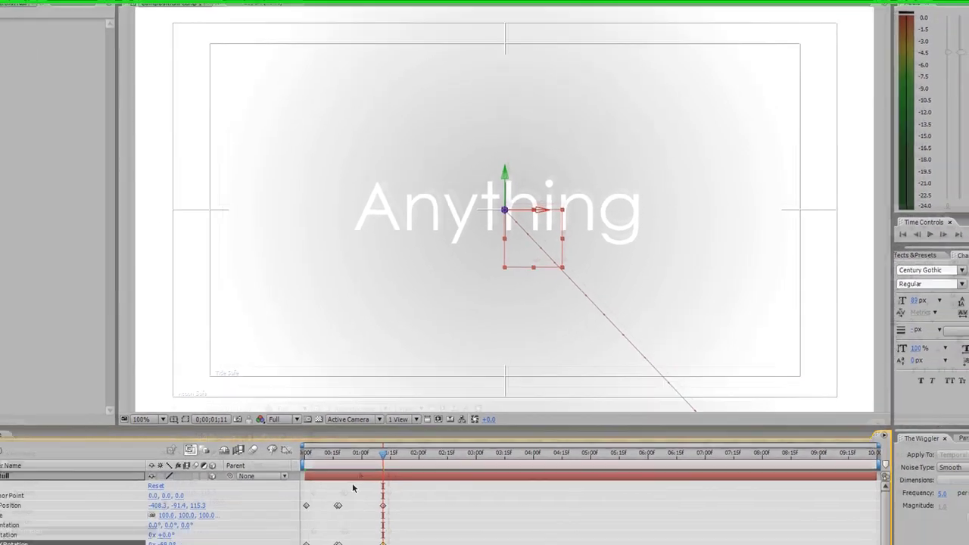
drag(330, 542, 264, 544)
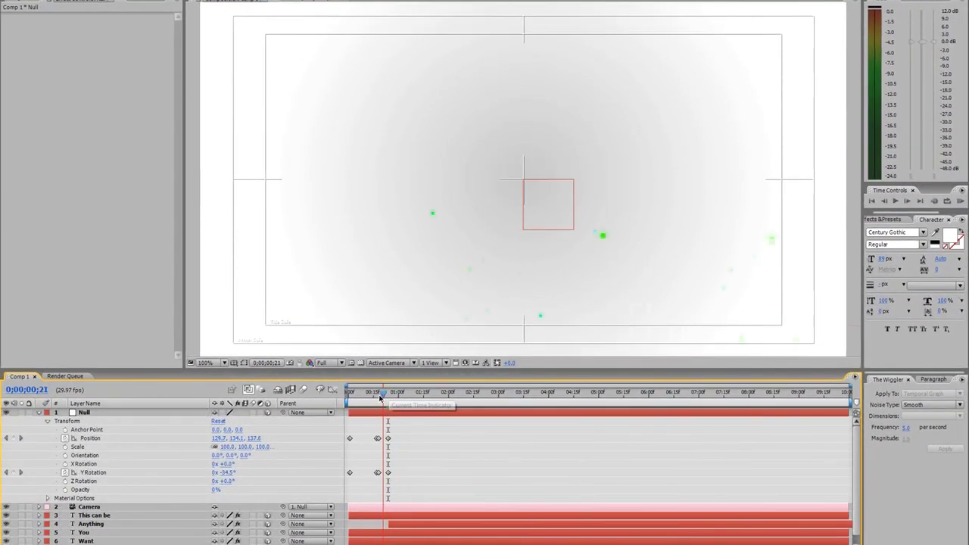
drag(370, 402, 413, 401)
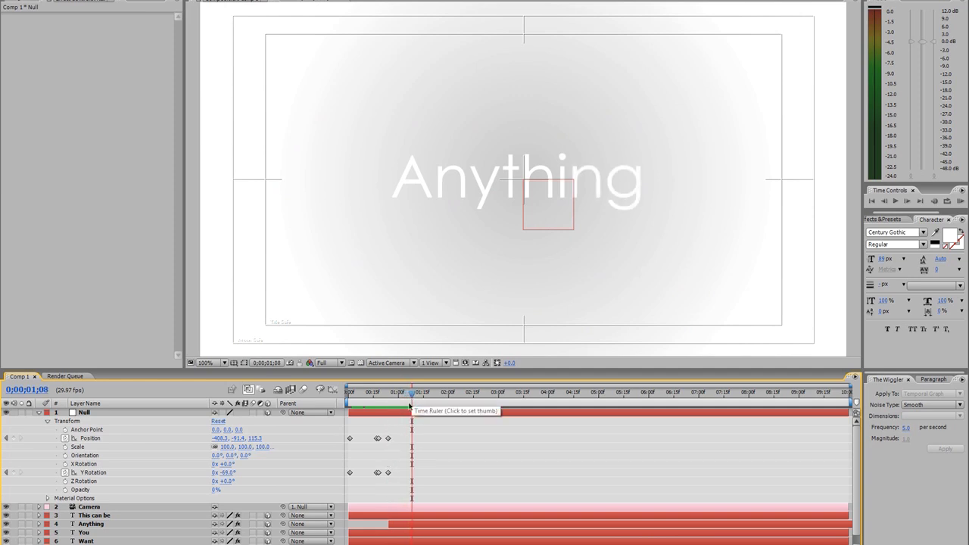
drag(412, 395, 419, 394)
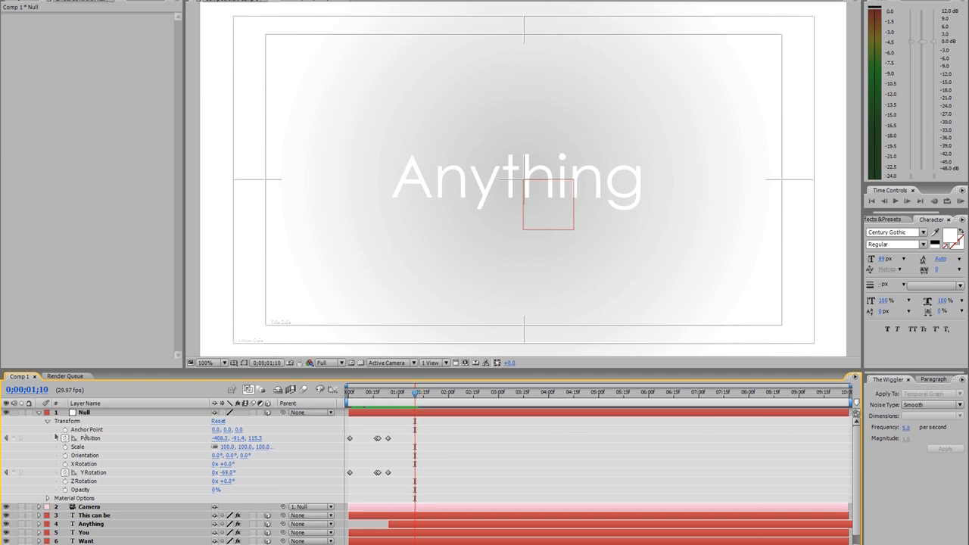
Step: Add holding Position and Y Rotation keyframes on Anything up to 1;25, and select the You layer
click(14, 439)
click(13, 473)
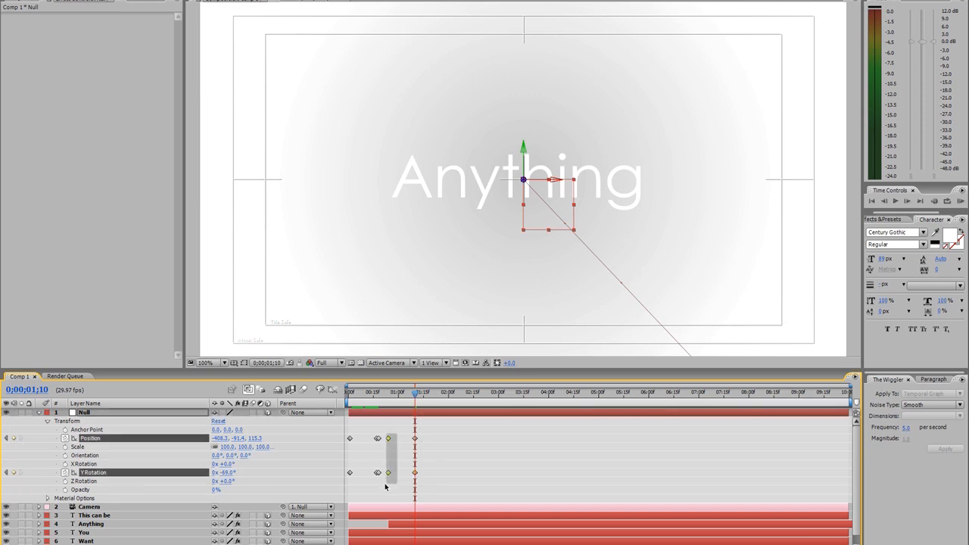
drag(433, 433, 416, 477)
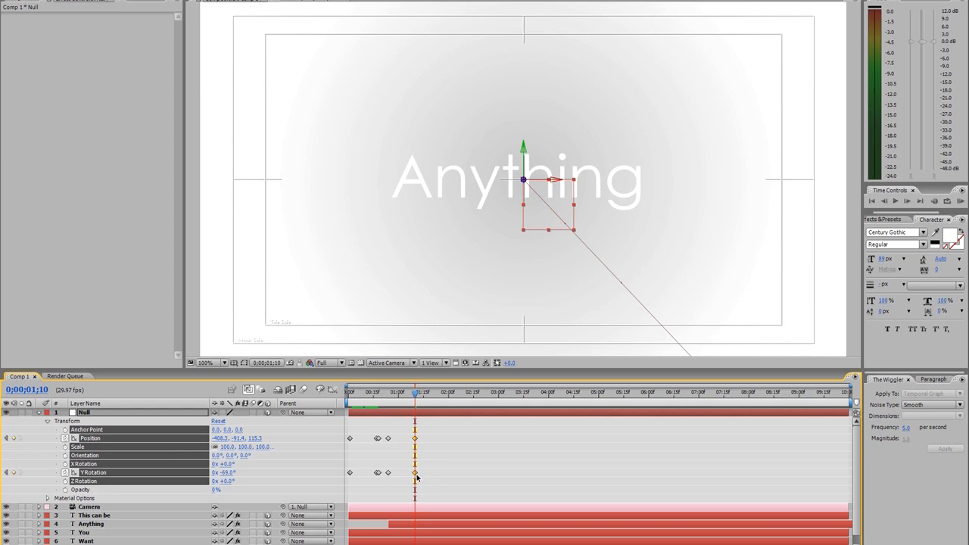
click(416, 395)
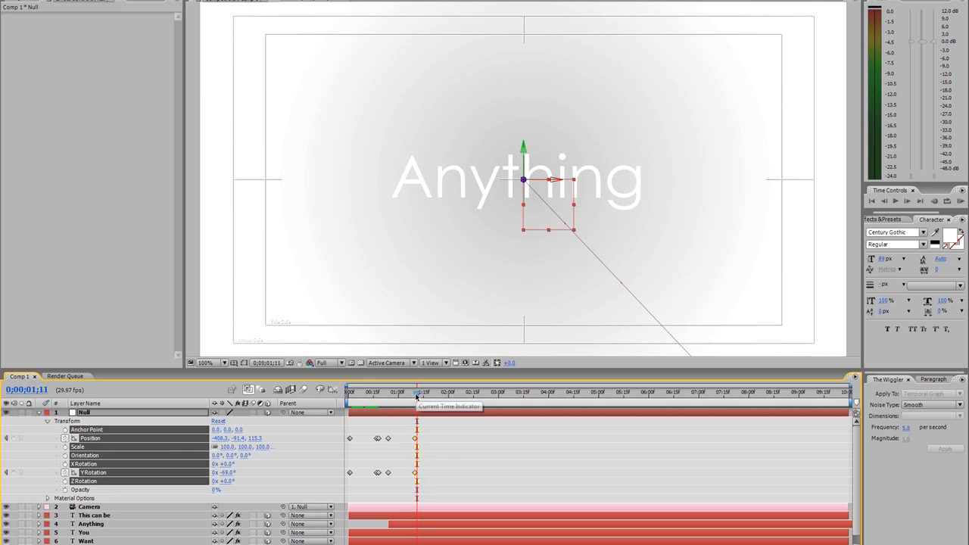
click(14, 472)
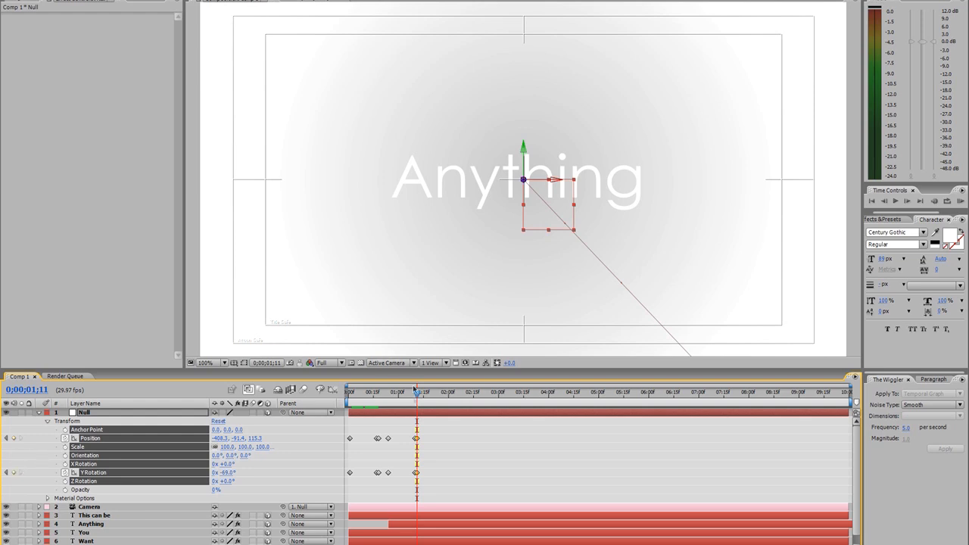
mouse_move(418, 394)
mouse_down()
mouse_move(443, 394)
mouse_move(433, 394)
mouse_up()
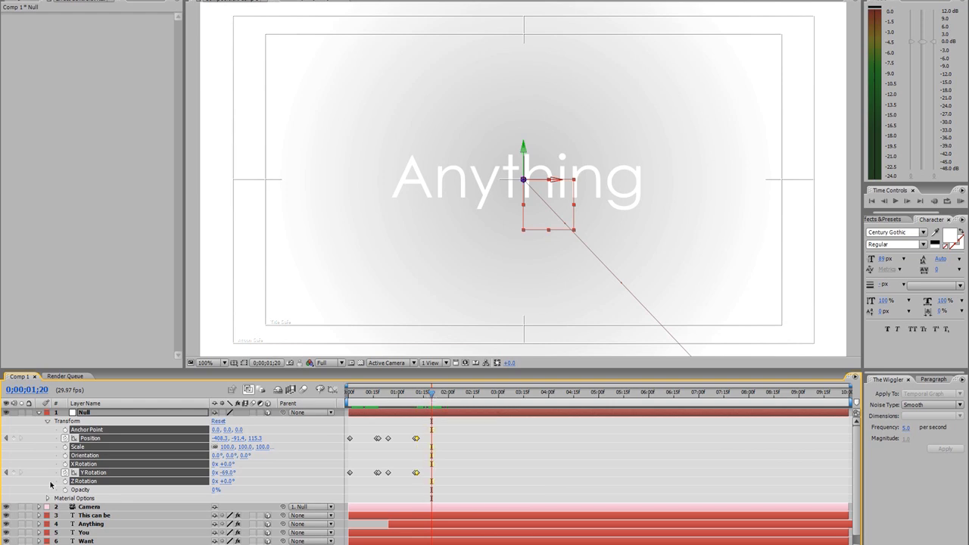
click(85, 532)
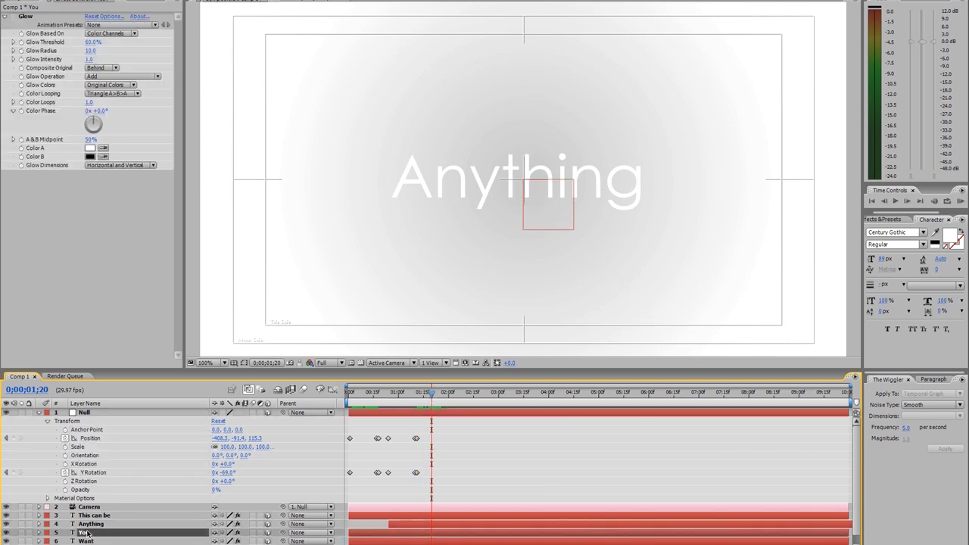